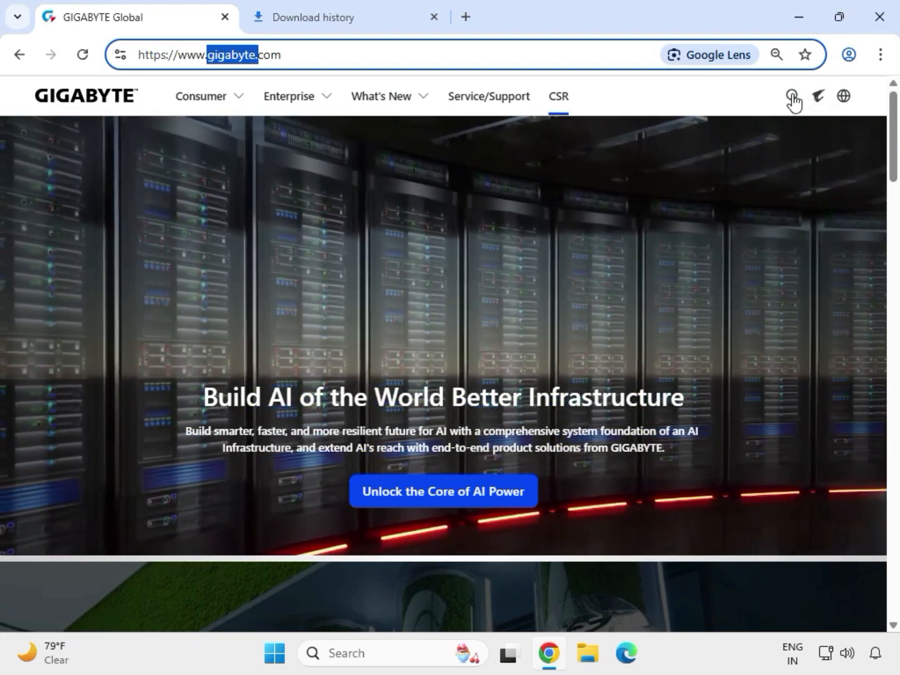
# Step: Search the GIGABYTE site for "B760 DS3H DDR4", filter the results to products, and open the rev. 1.0 motherboard page
pyautogui.click(792, 97)
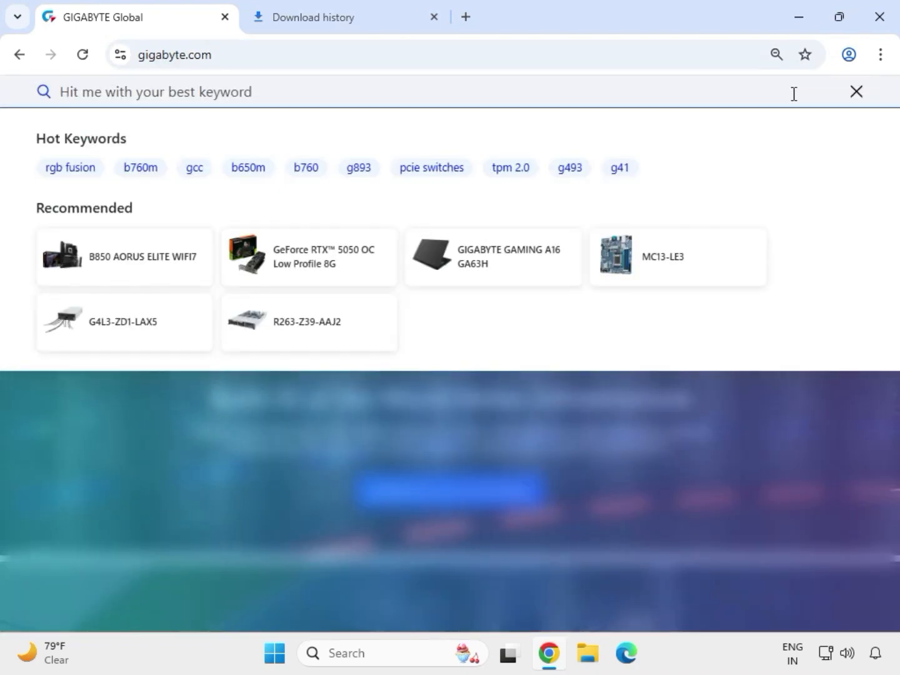
pyautogui.write('B760 DS3H DDR4')
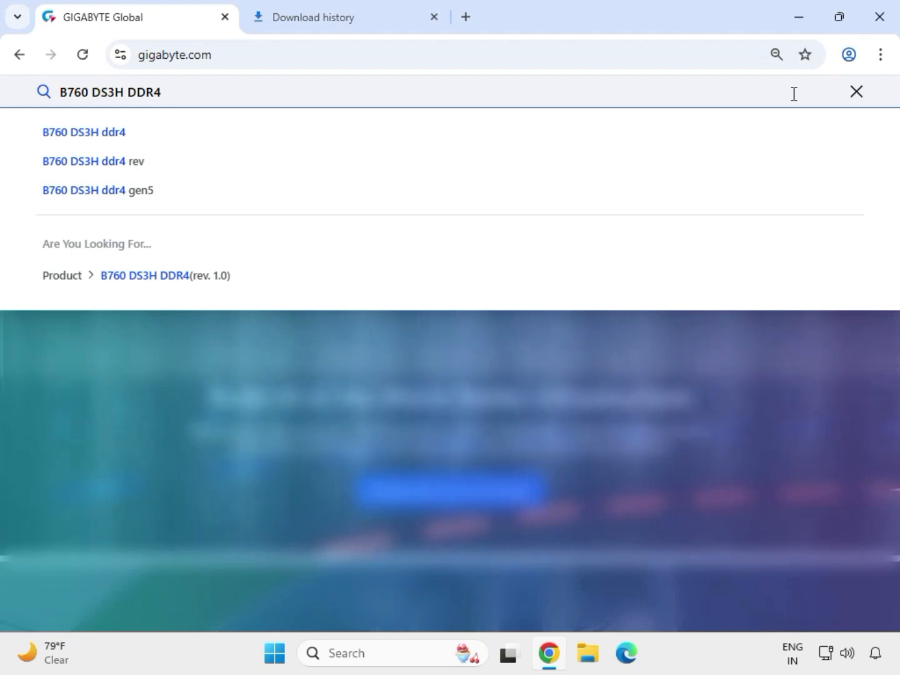
pyautogui.press('Return')
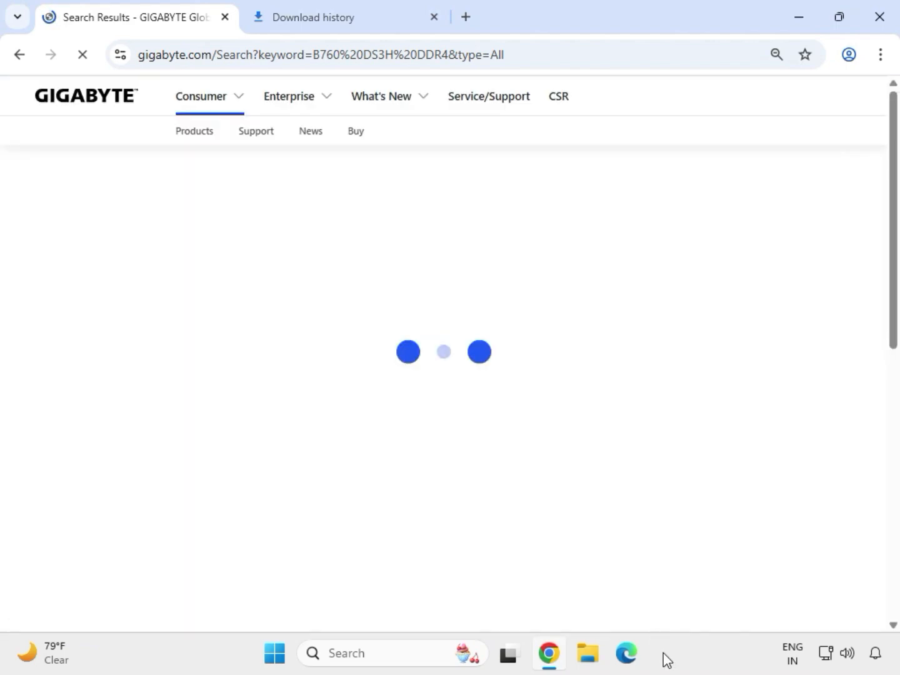
pyautogui.click(89, 262)
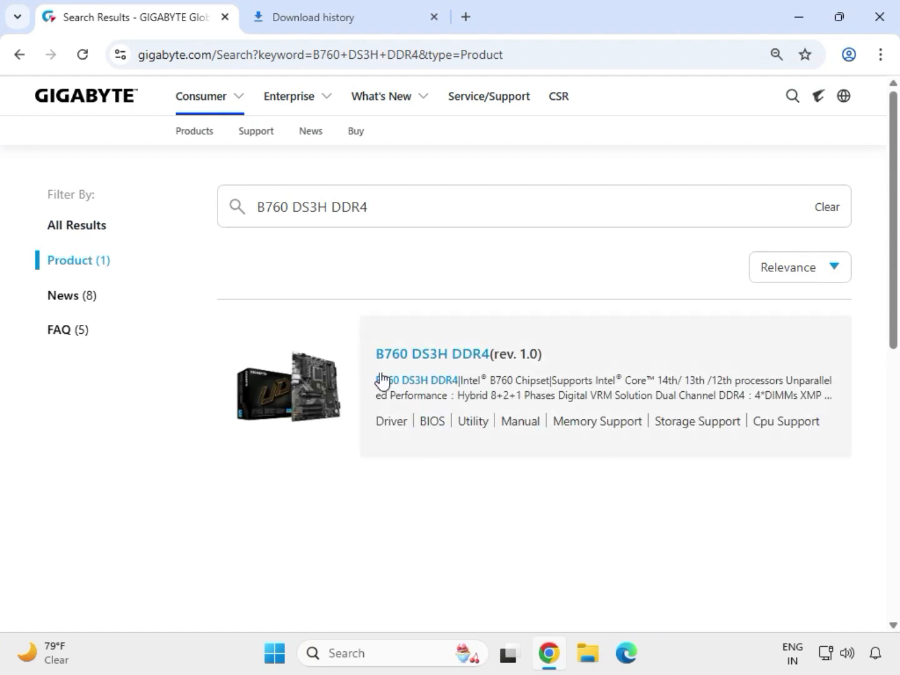
pyautogui.click(418, 354)
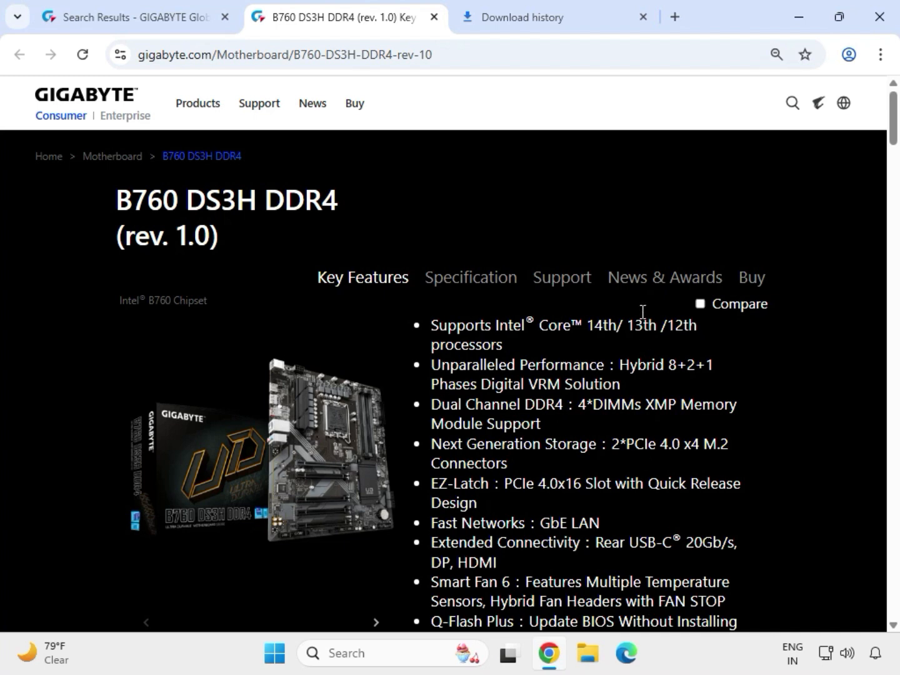
# Step: From the motherboard's support downloads for Windows 11 64bit, download the Realtek HD Audio Driver
pyautogui.click(573, 290)
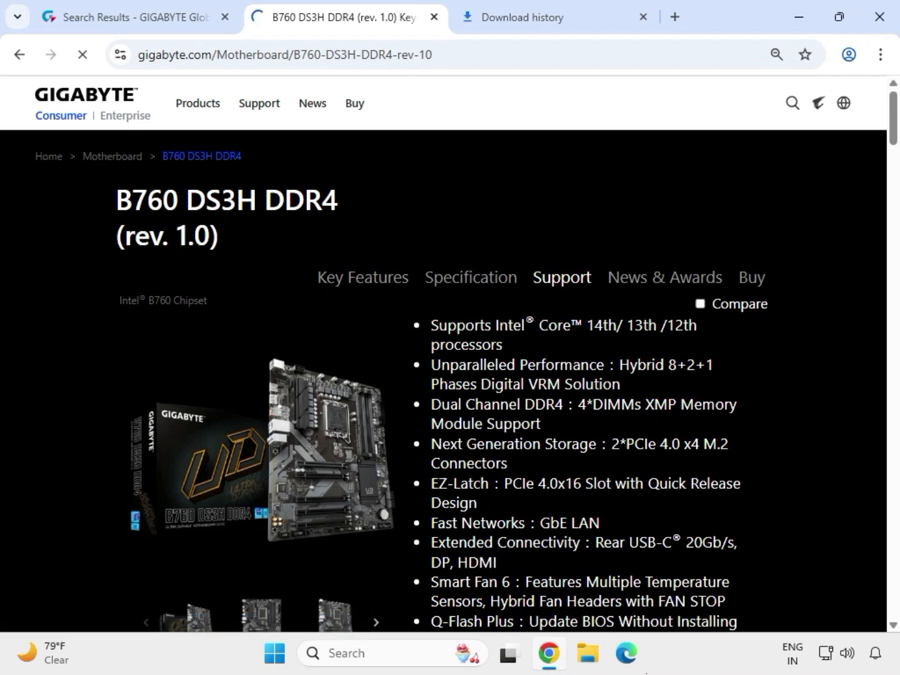
pyautogui.click(273, 395)
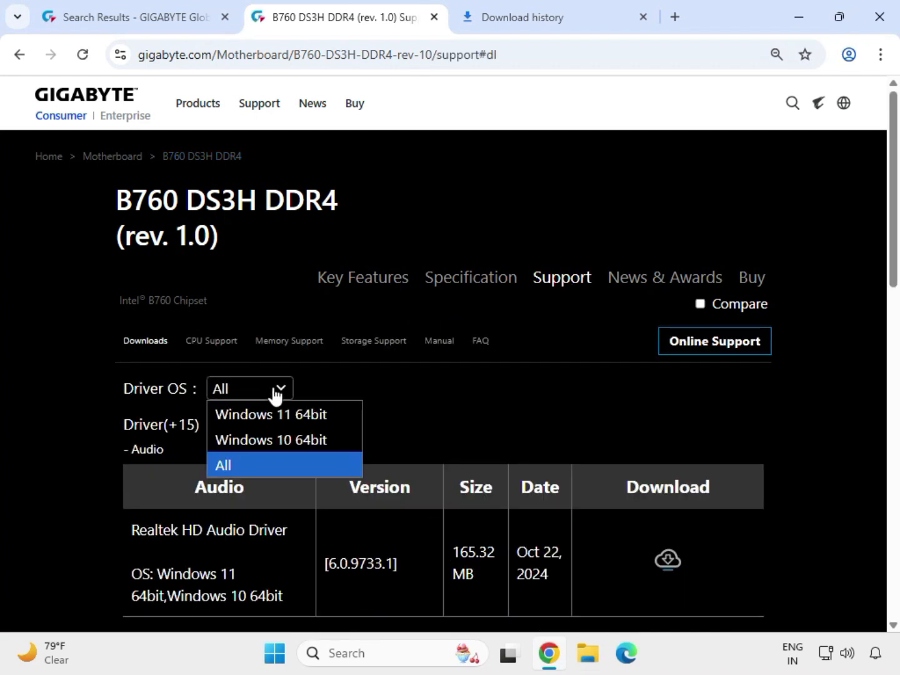
pyautogui.click(279, 415)
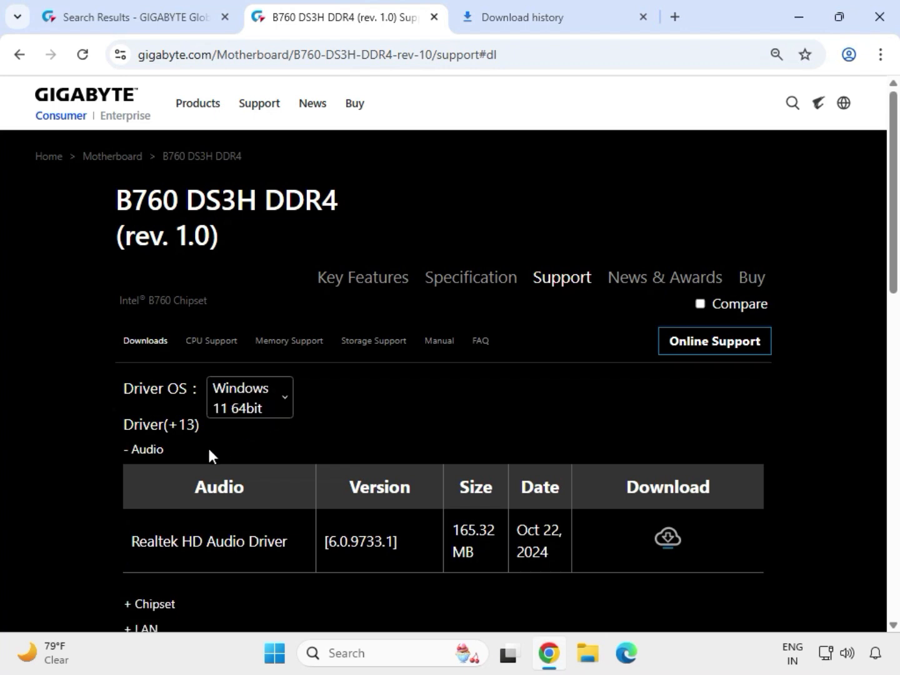
pyautogui.moveTo(122, 525); pyautogui.dragTo(616, 536)
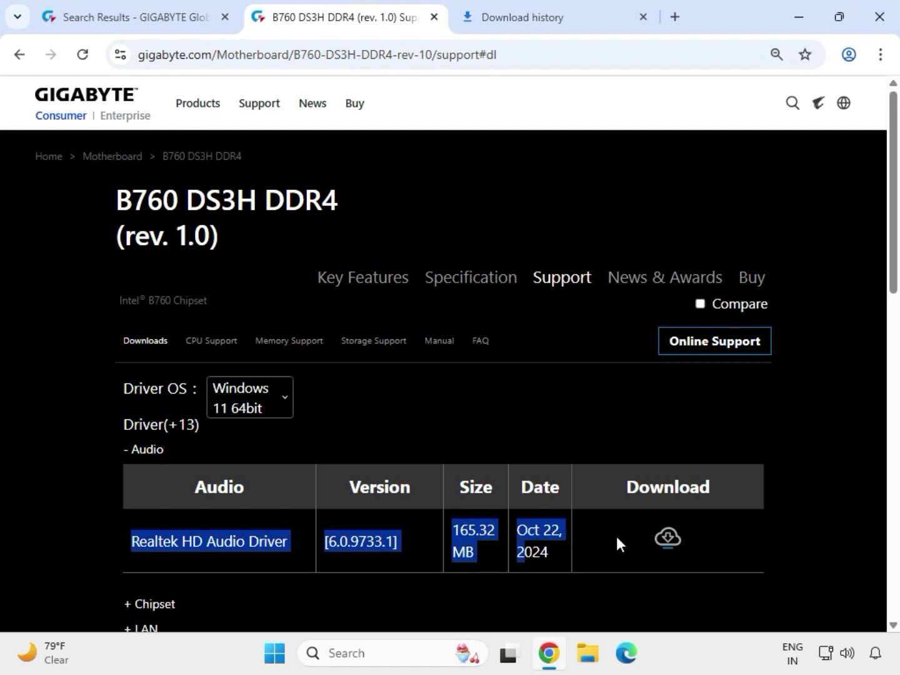
pyautogui.click(665, 544)
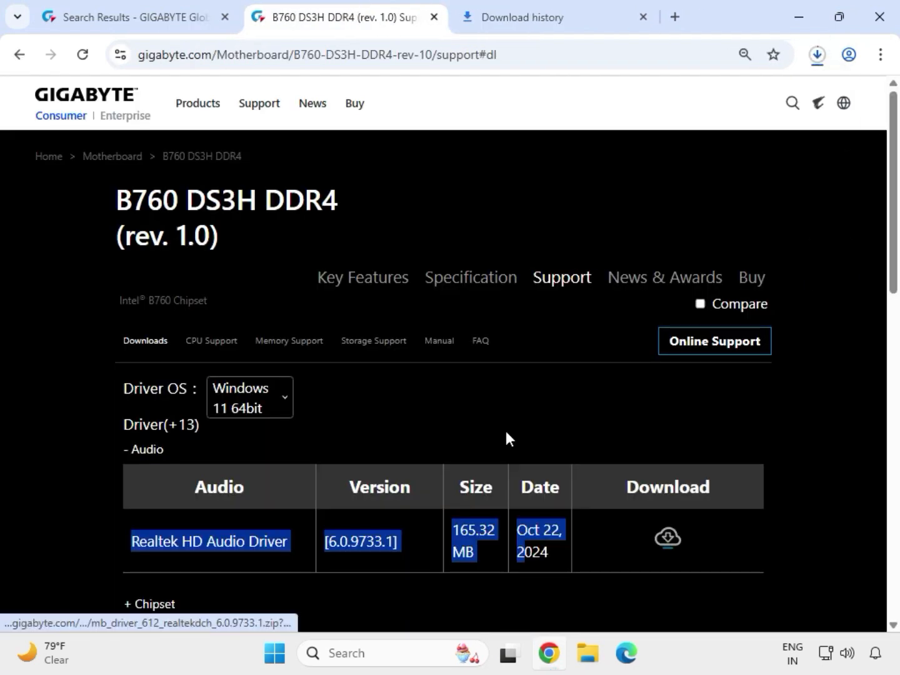
# Step: Expand the Chipset drivers and download the Intel Serial I/O driver
pyautogui.scroll(-1, 307, 444)
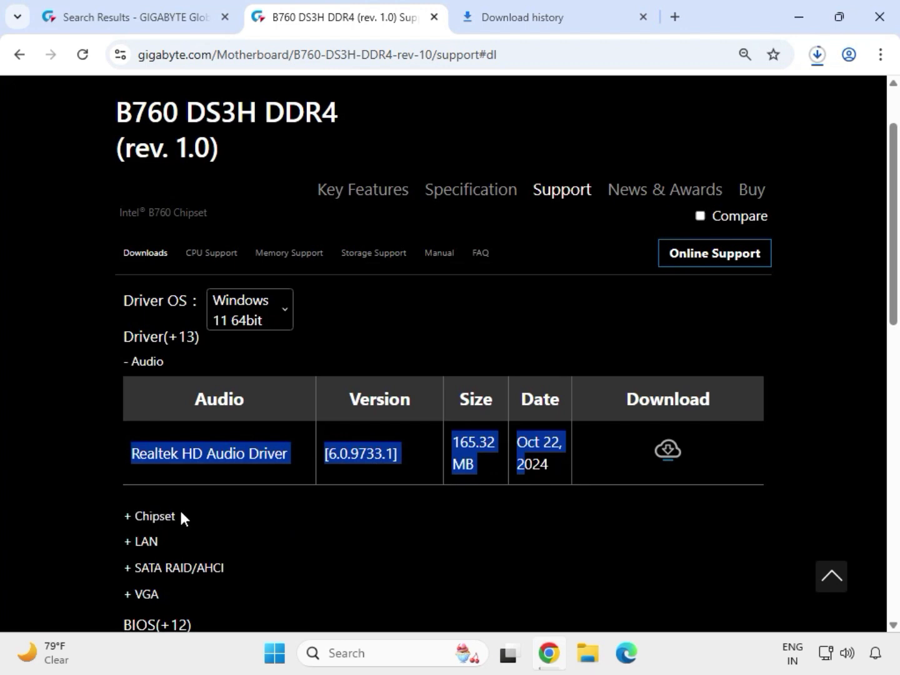
pyautogui.moveTo(181, 516); pyautogui.dragTo(138, 516)
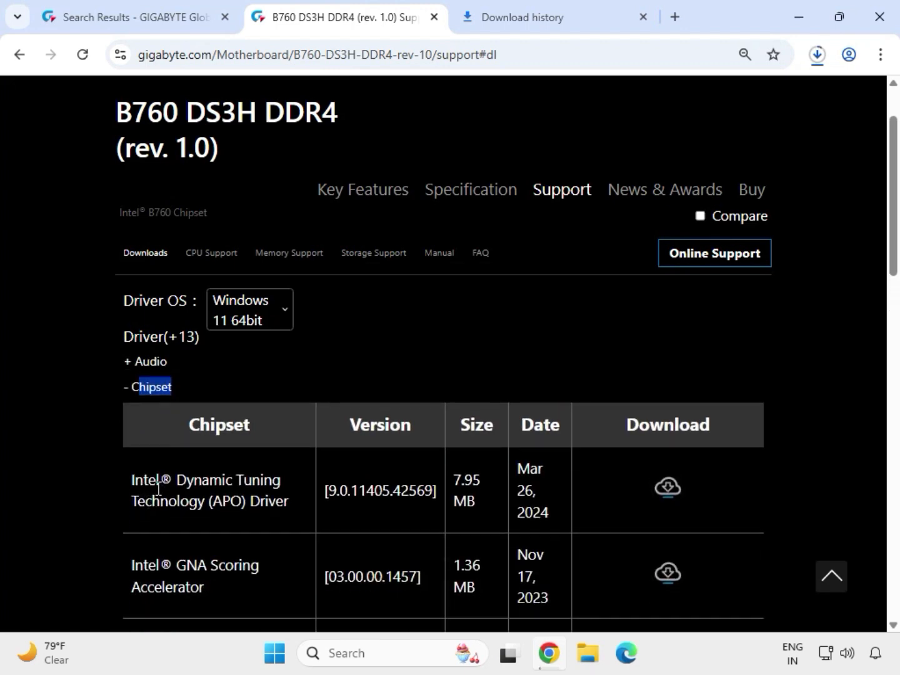
pyautogui.scroll(-3, 153, 498)
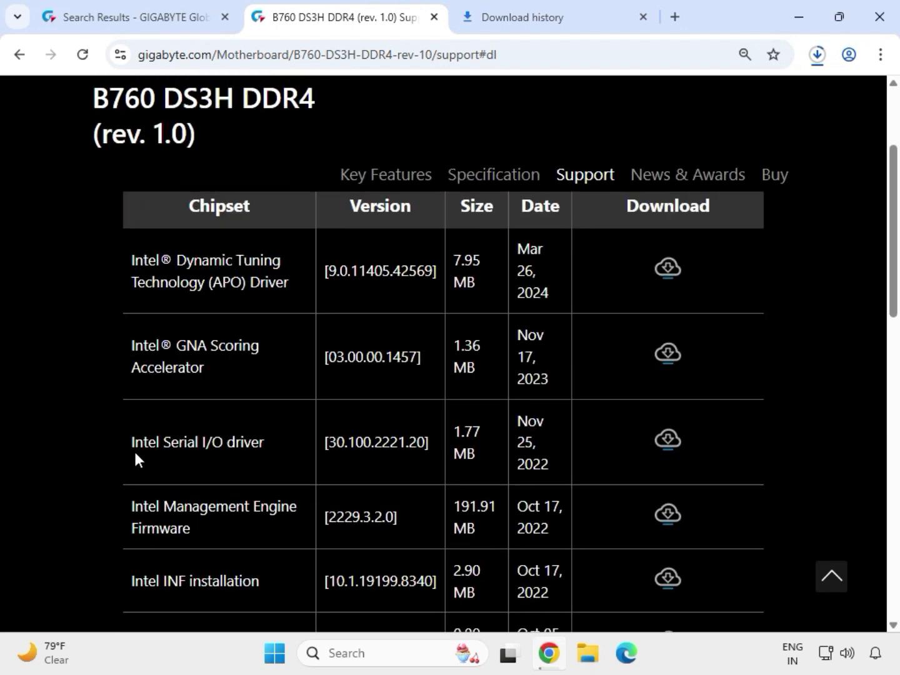
pyautogui.moveTo(134, 450); pyautogui.dragTo(268, 447)
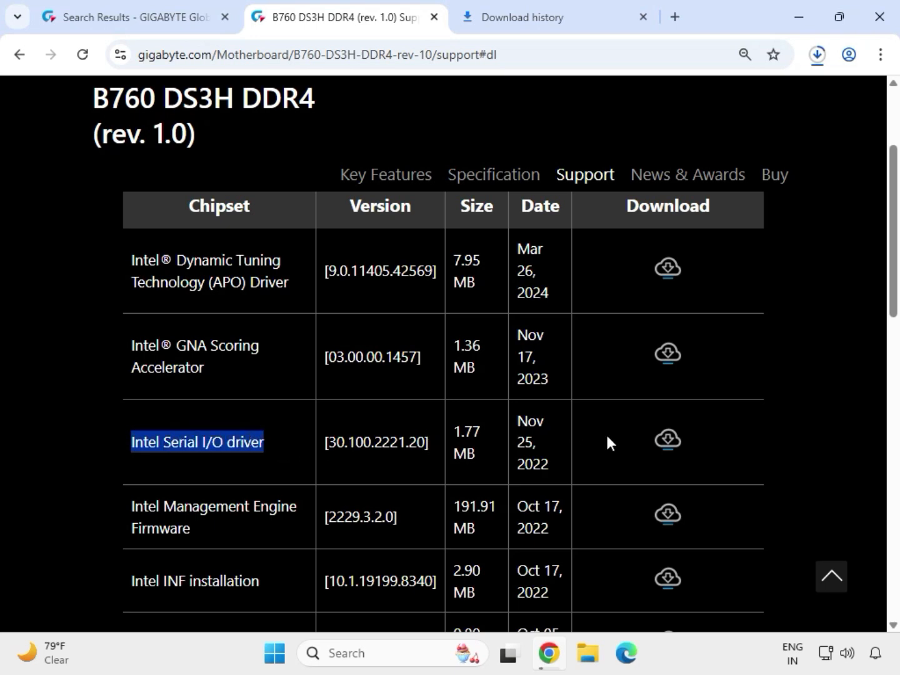
pyautogui.click(662, 442)
# Step: Download the Intel INF installation package from the Chipset drivers
pyautogui.click(137, 588)
pyautogui.moveTo(150, 582); pyautogui.dragTo(260, 583)
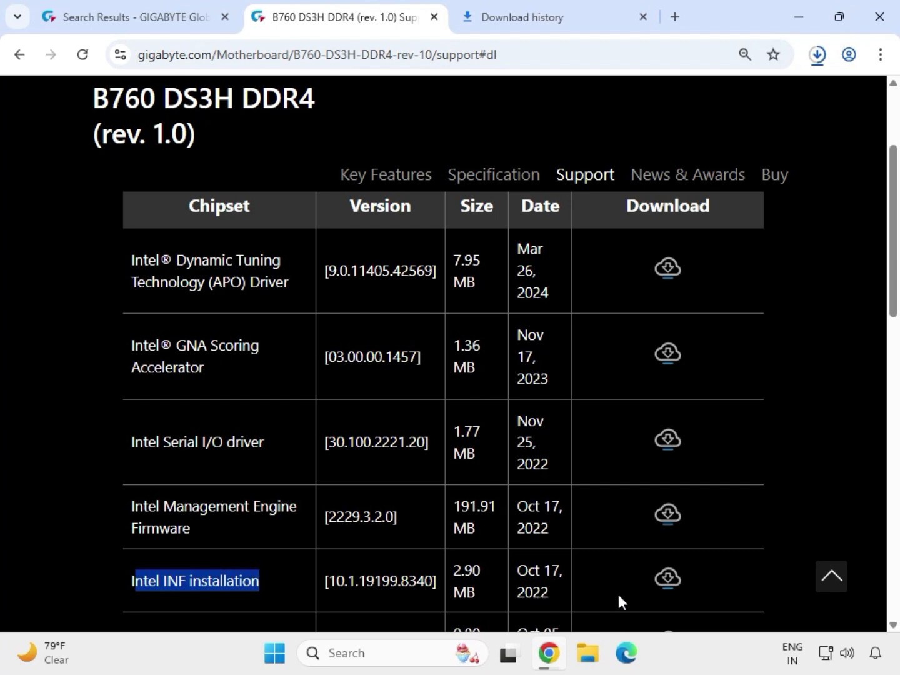
pyautogui.click(661, 590)
pyautogui.moveTo(662, 589); pyautogui.dragTo(678, 581)
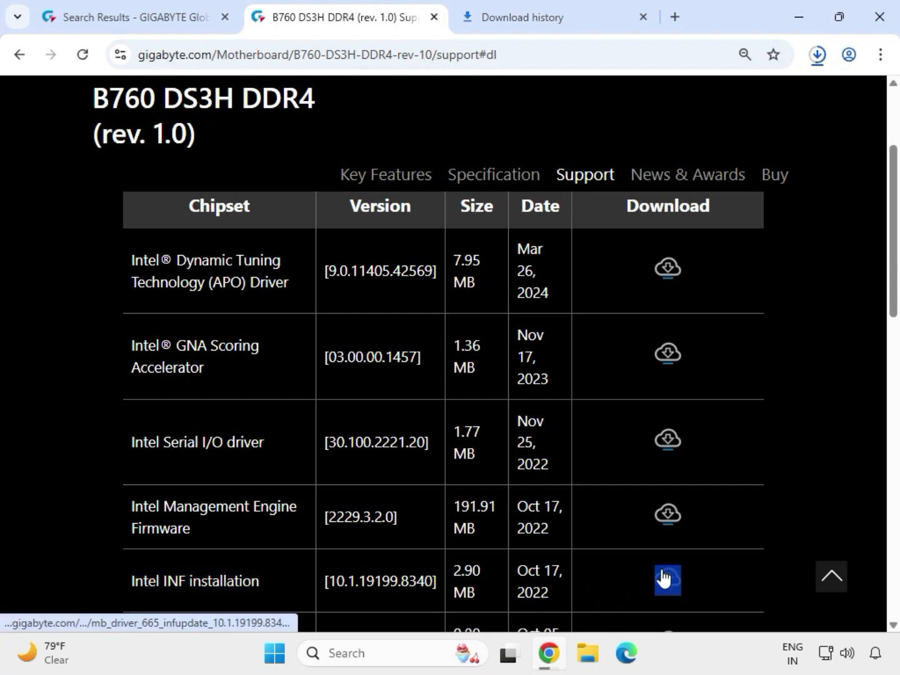
pyautogui.click(667, 580)
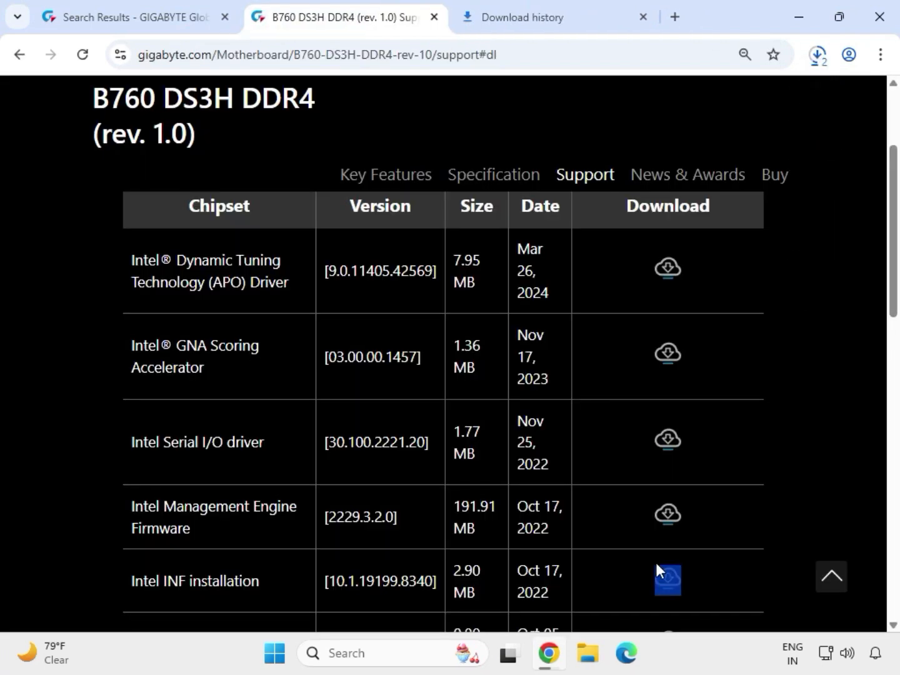
# Step: Expand the LAN drivers and download the Realtek LAN Driver version 11.24.0318.2025
pyautogui.scroll(-1, 656, 561)
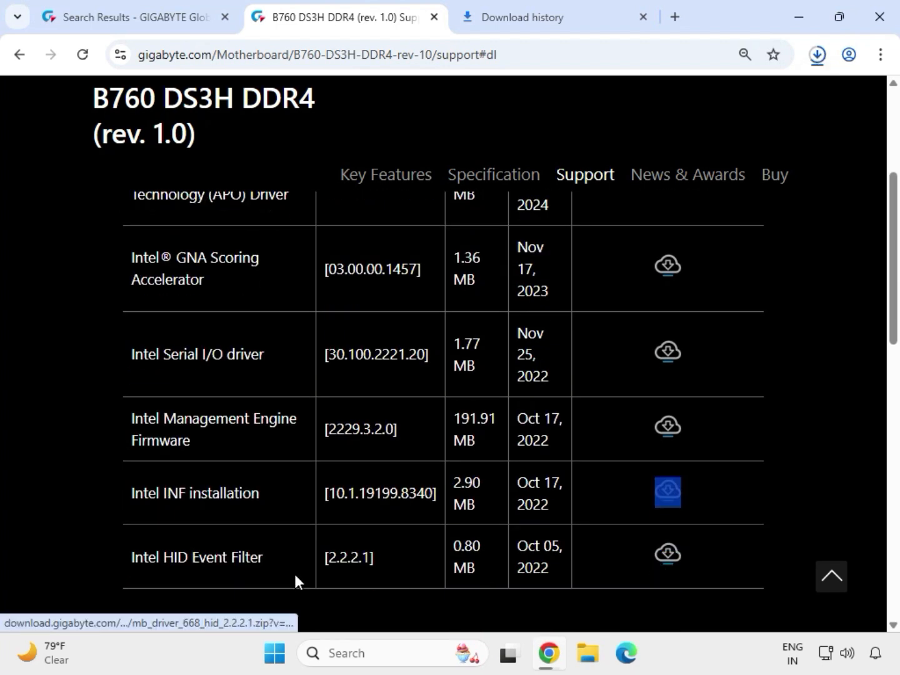
pyautogui.scroll(-1, 246, 550)
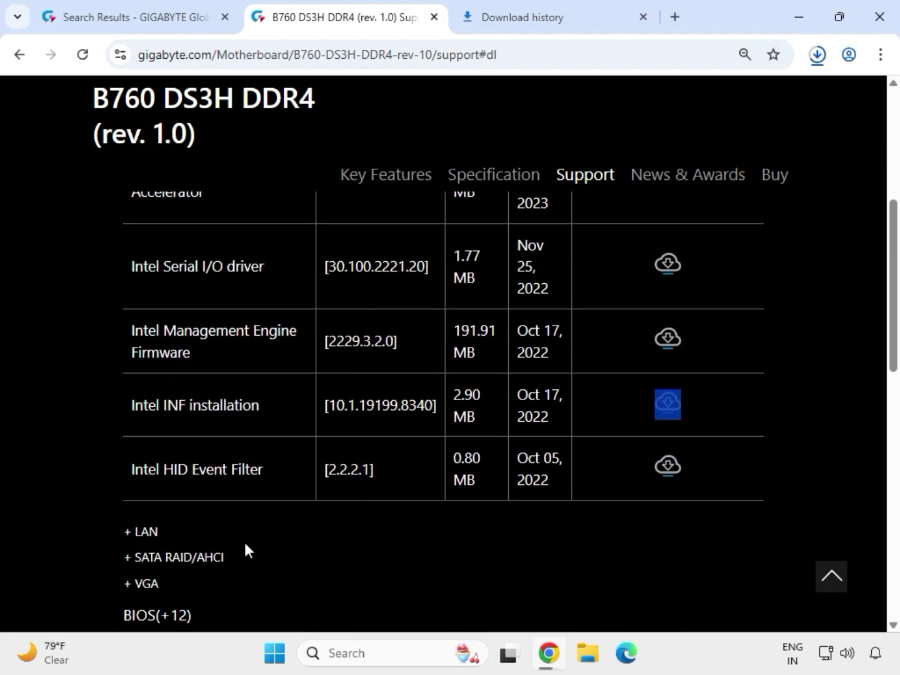
pyautogui.doubleClick(137, 532)
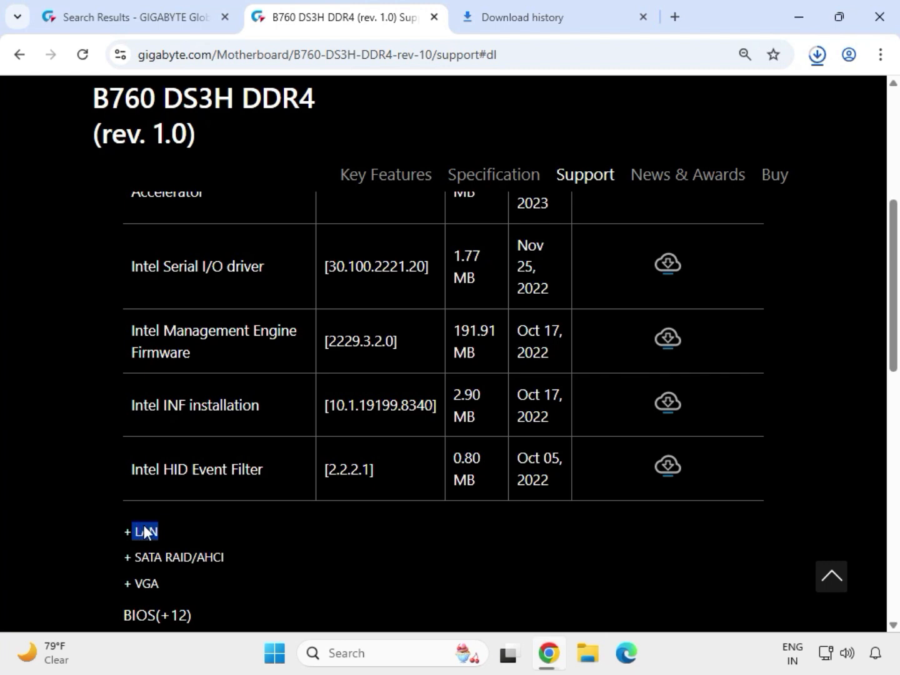
pyautogui.click(145, 531)
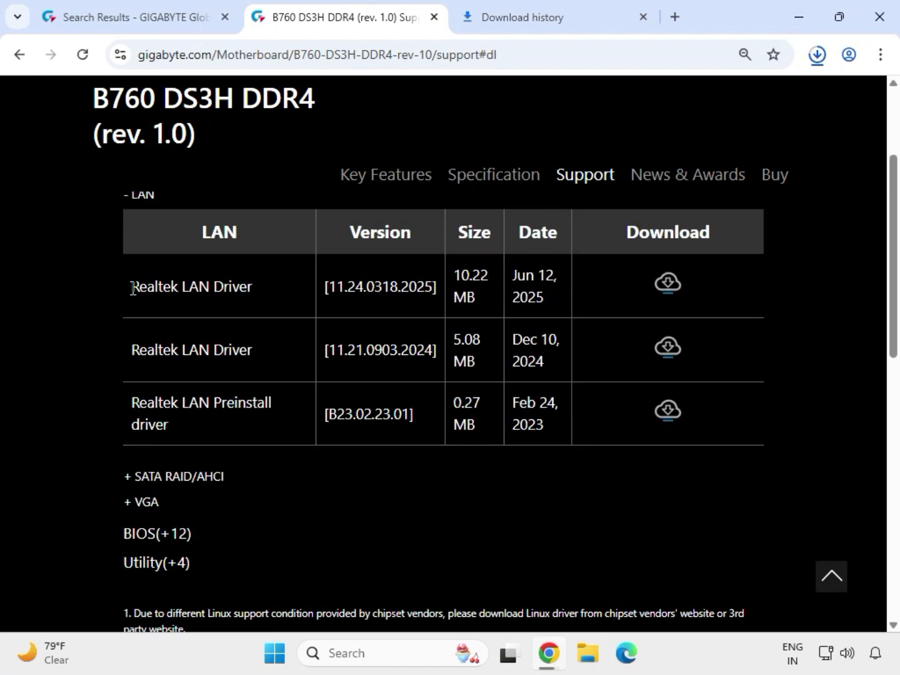
pyautogui.moveTo(132, 290); pyautogui.dragTo(634, 288)
pyautogui.click(667, 283)
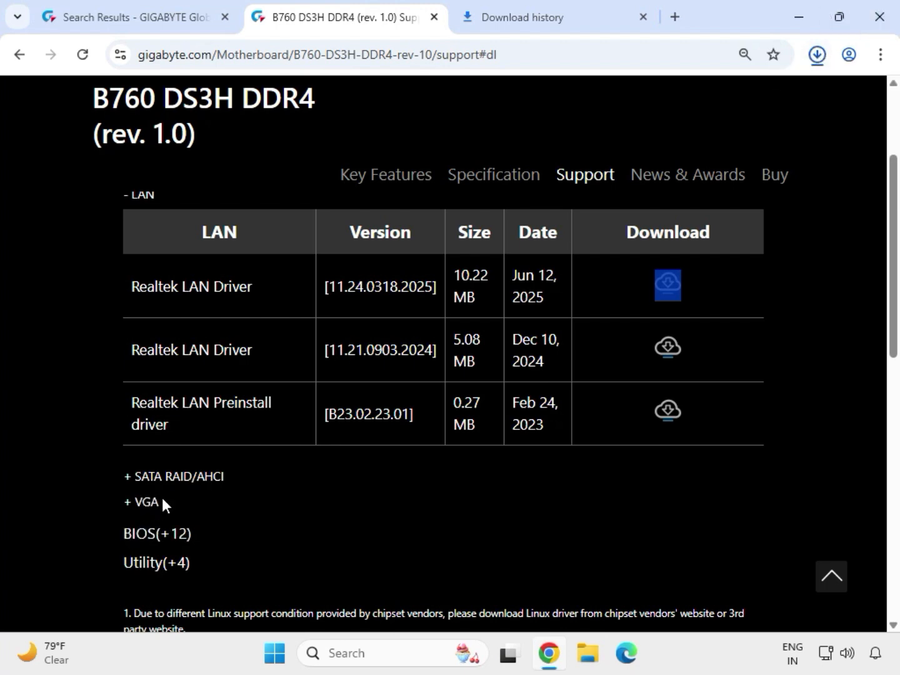
# Step: Expand the VGA drivers and download the Intel Graphic Driver
pyautogui.moveTo(162, 502); pyautogui.dragTo(125, 502)
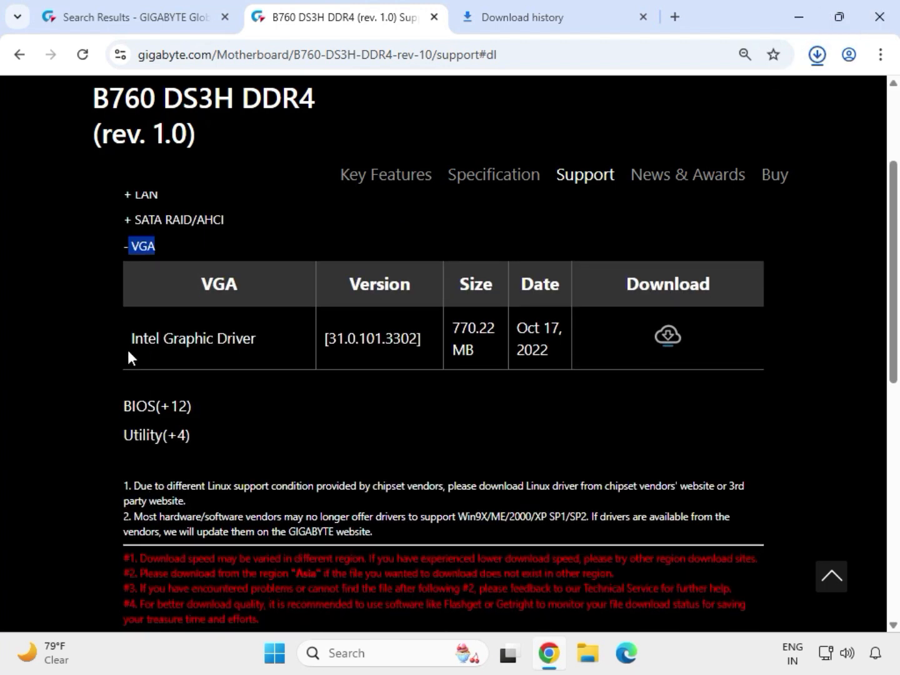
pyautogui.moveTo(128, 351); pyautogui.dragTo(476, 332)
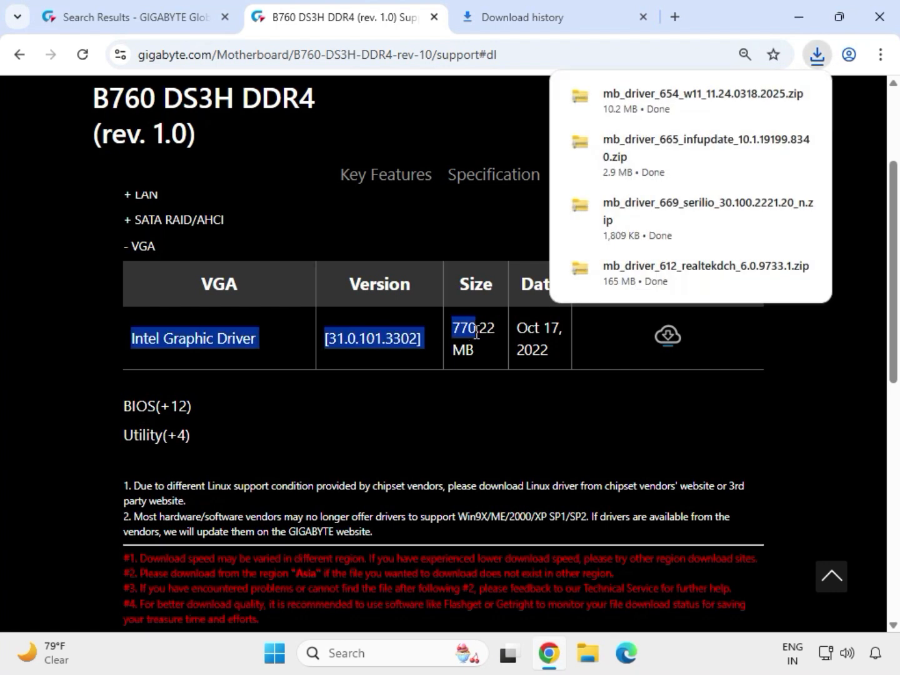
pyautogui.click(668, 338)
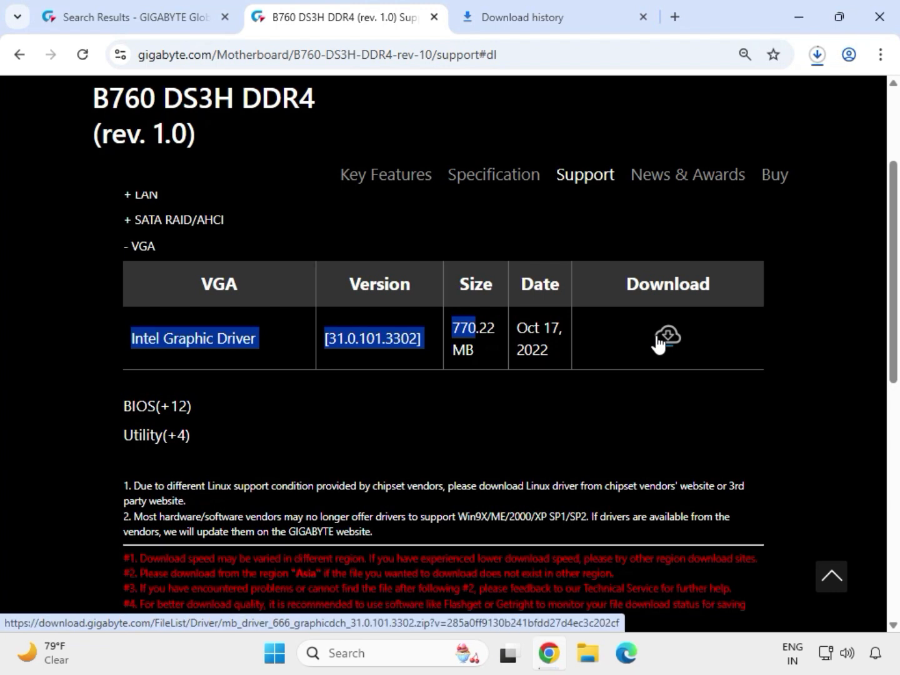
# Step: Show the downloaded INF update archive in File Explorer from the recent downloads and select all driver archives in the folder
pyautogui.click(817, 56)
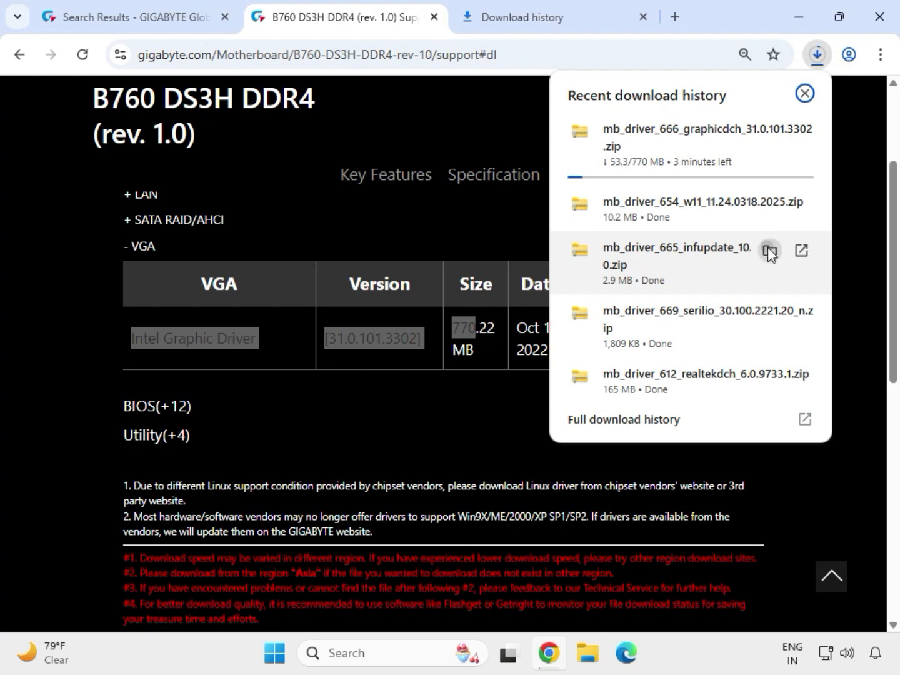
pyautogui.click(767, 249)
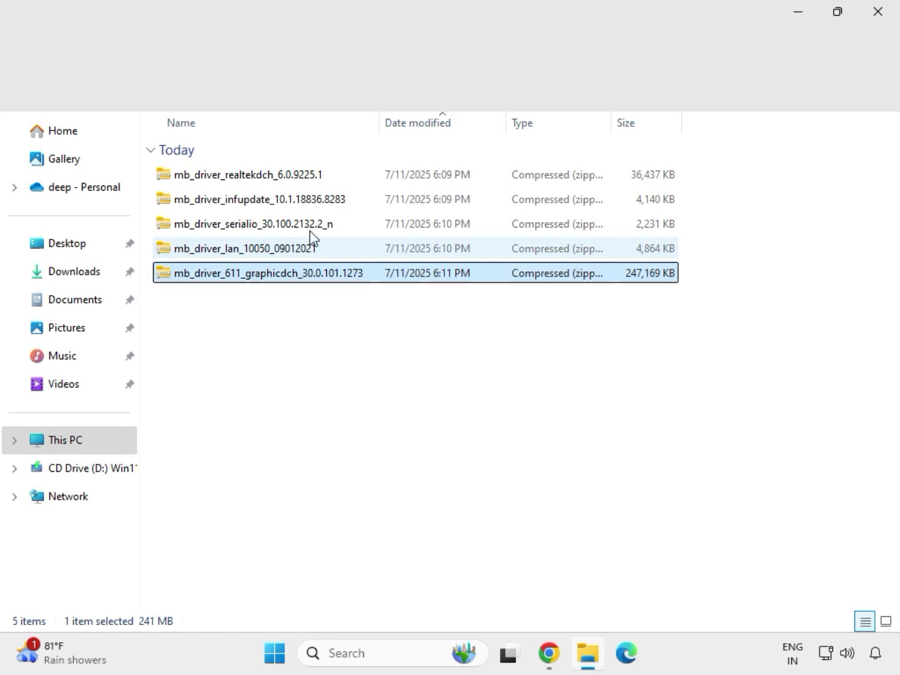
pyautogui.moveTo(322, 301); pyautogui.dragTo(279, 165)
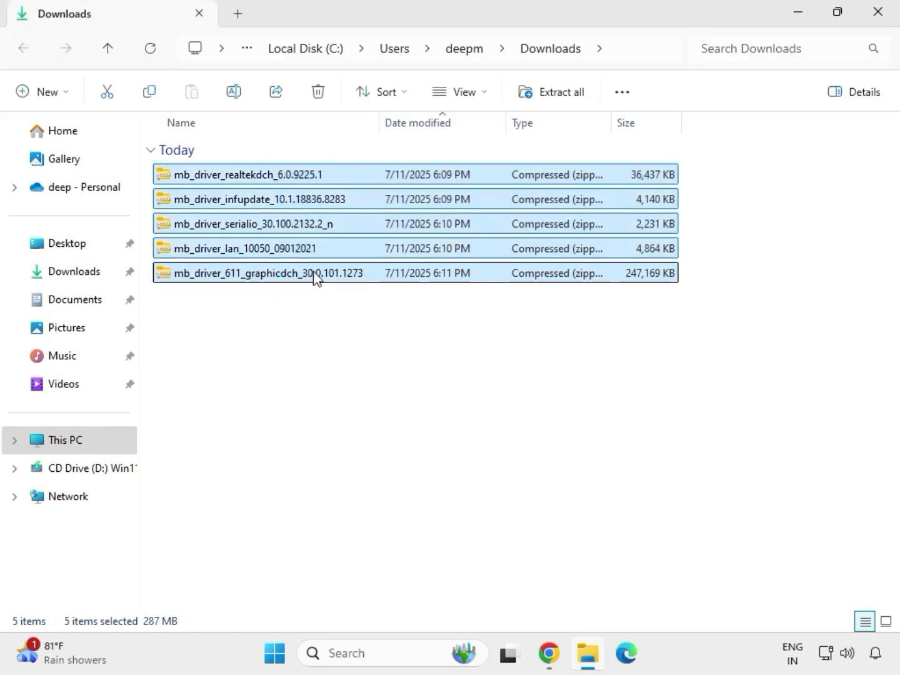
# Step: Extract the mb_driver_611_graphicdch_30.0.101.1273 archive to its default folder in Downloads and close the window showing the extracted files
pyautogui.click(314, 279)
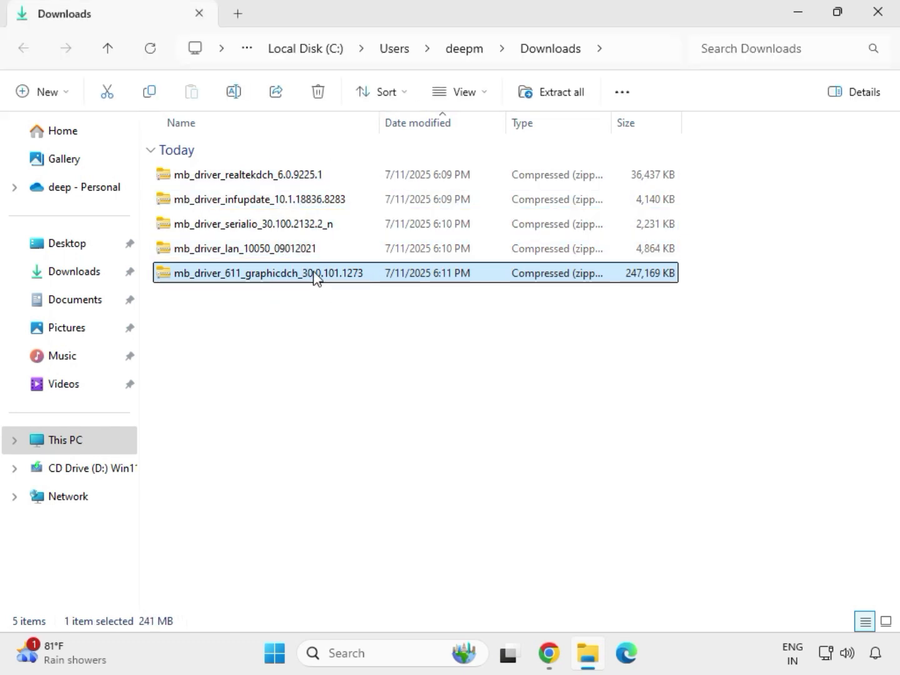
pyautogui.rightClick(314, 278)
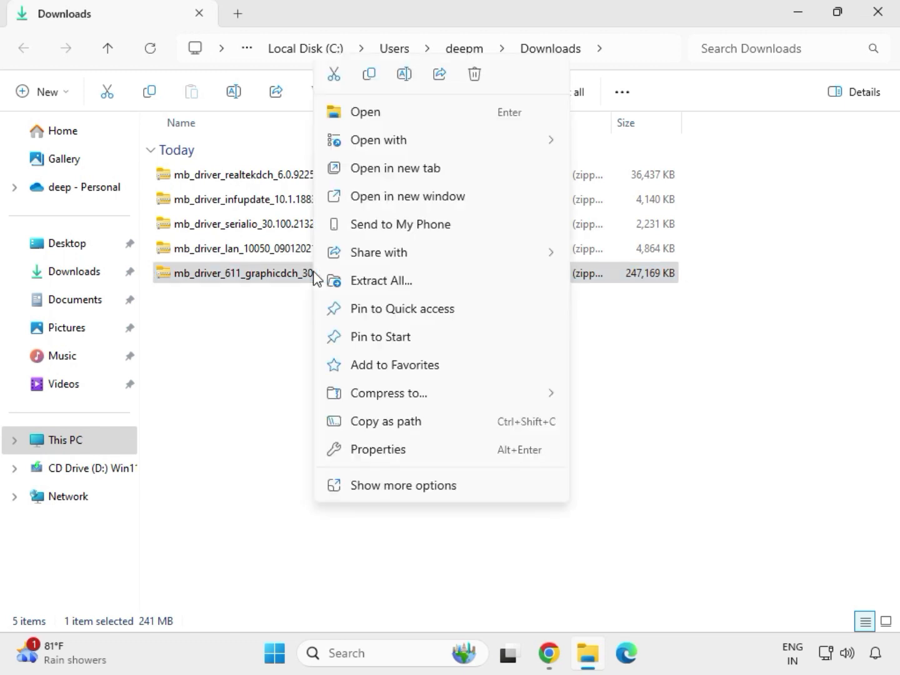
pyautogui.click(403, 486)
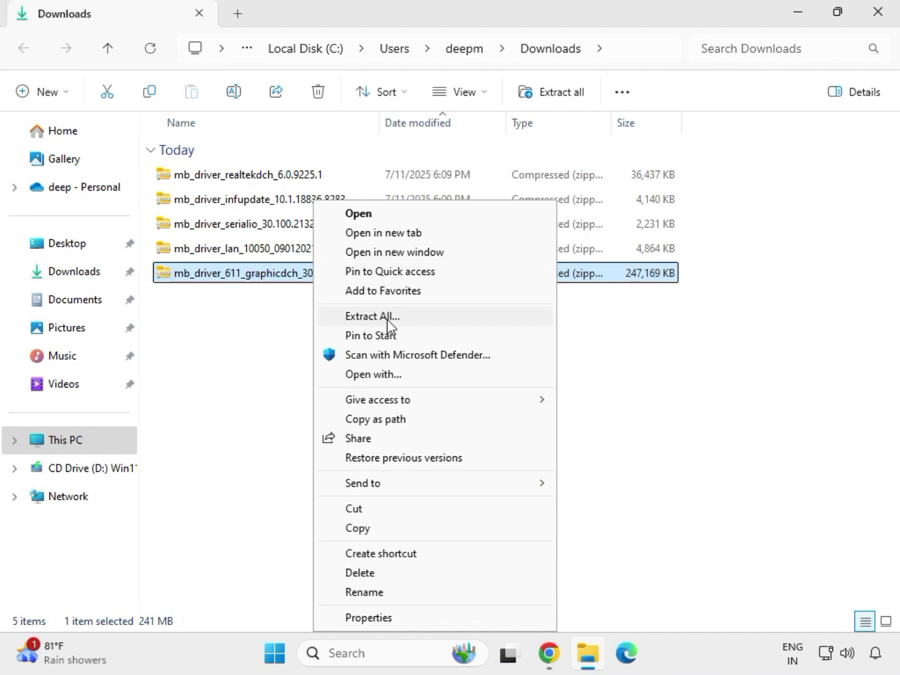
pyautogui.click(373, 317)
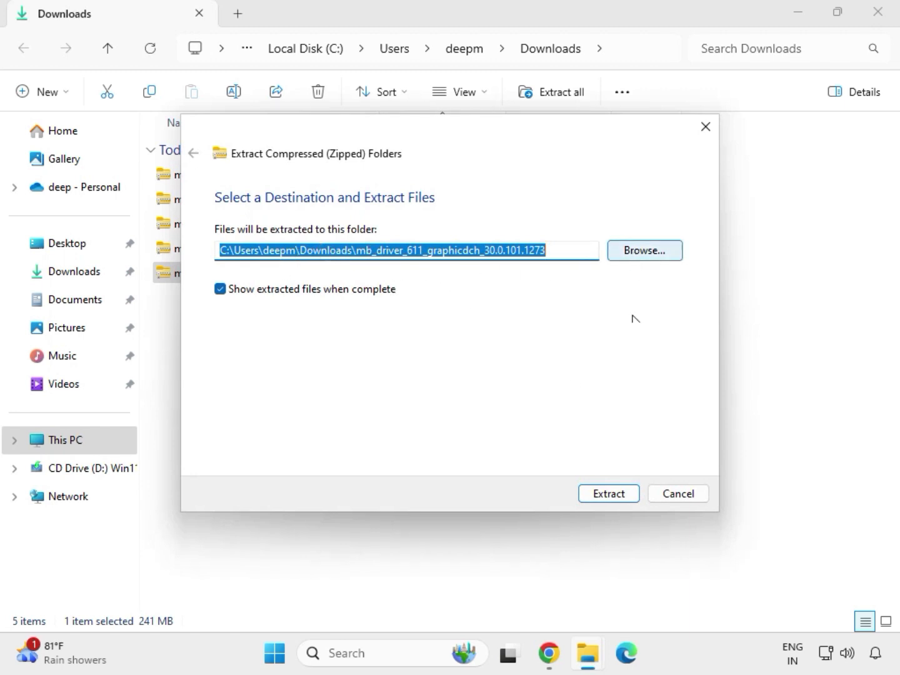
pyautogui.click(614, 495)
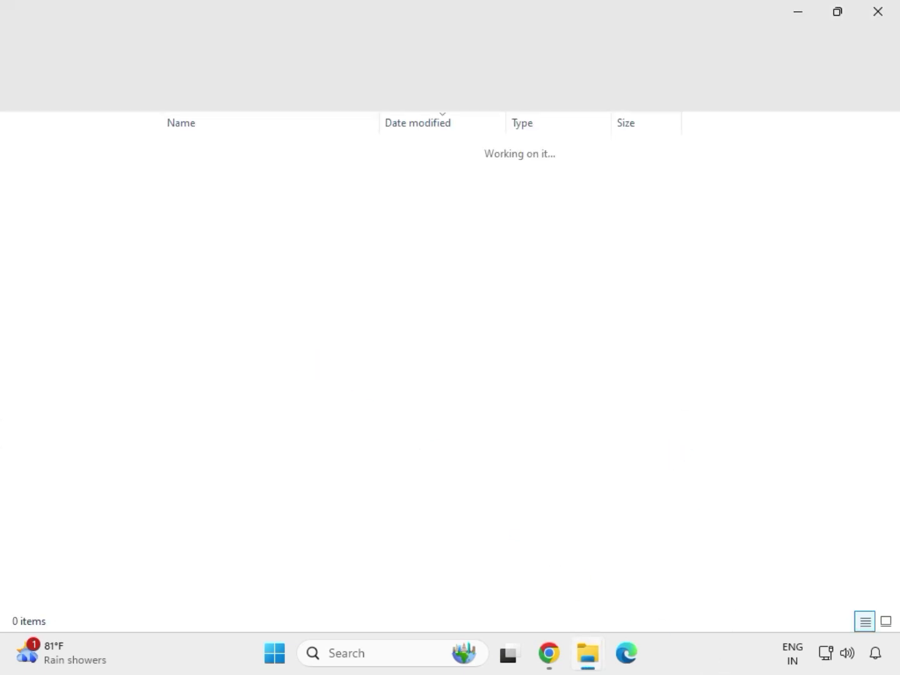
pyautogui.click(876, 20)
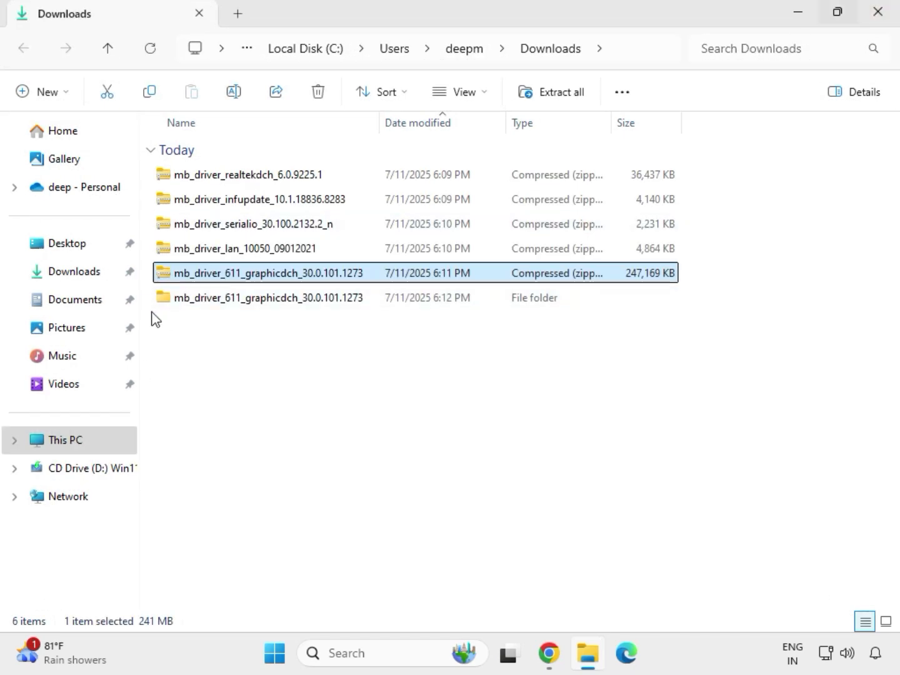
# Step: Extract the mb_driver_lan_10050_09012021 archive to its default folder in Downloads and close the window showing the extracted files
pyautogui.click(228, 251)
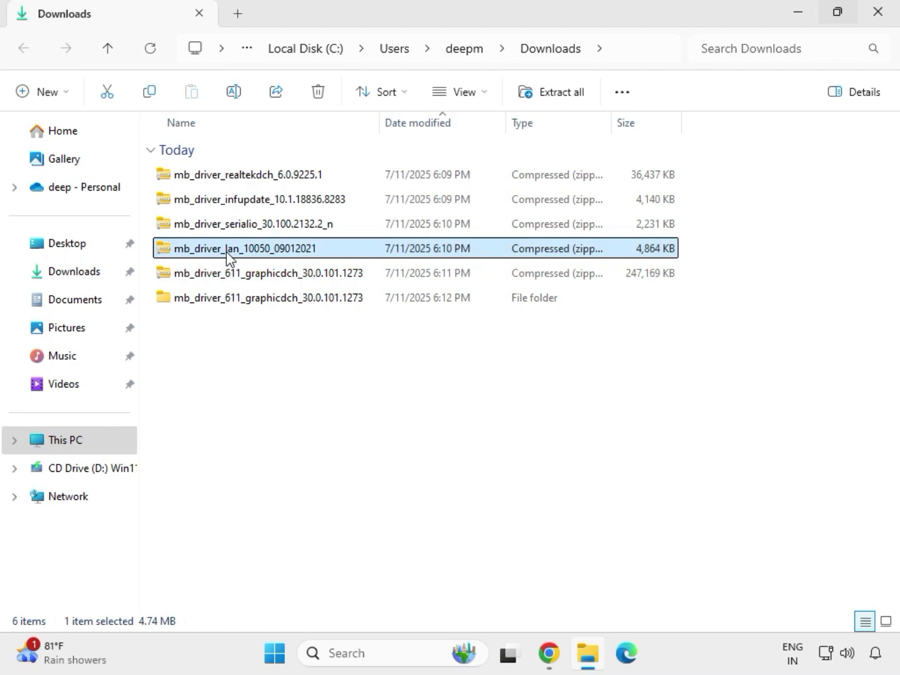
pyautogui.rightClick(226, 252)
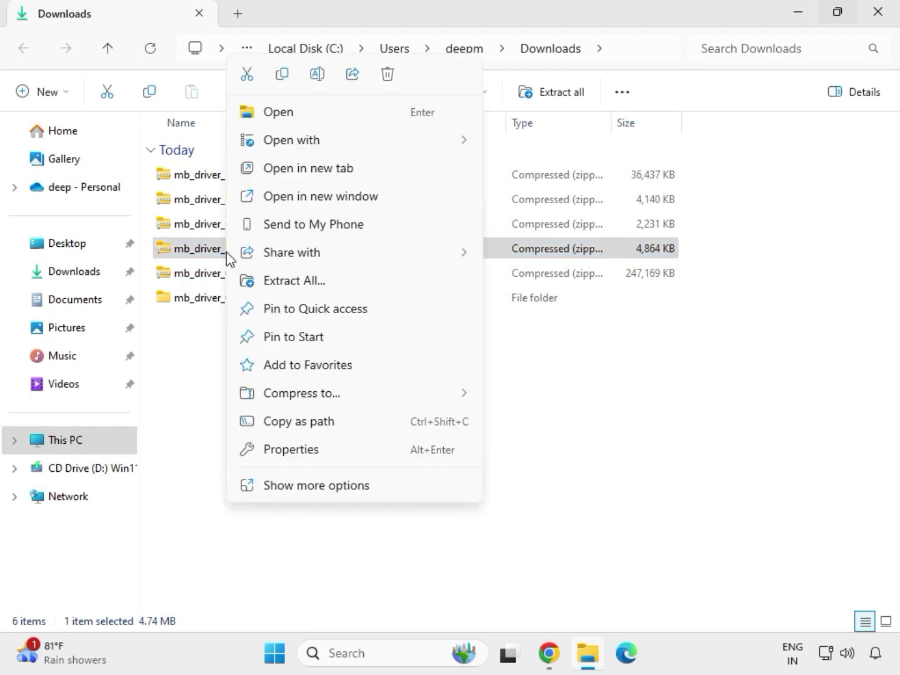
pyautogui.click(299, 494)
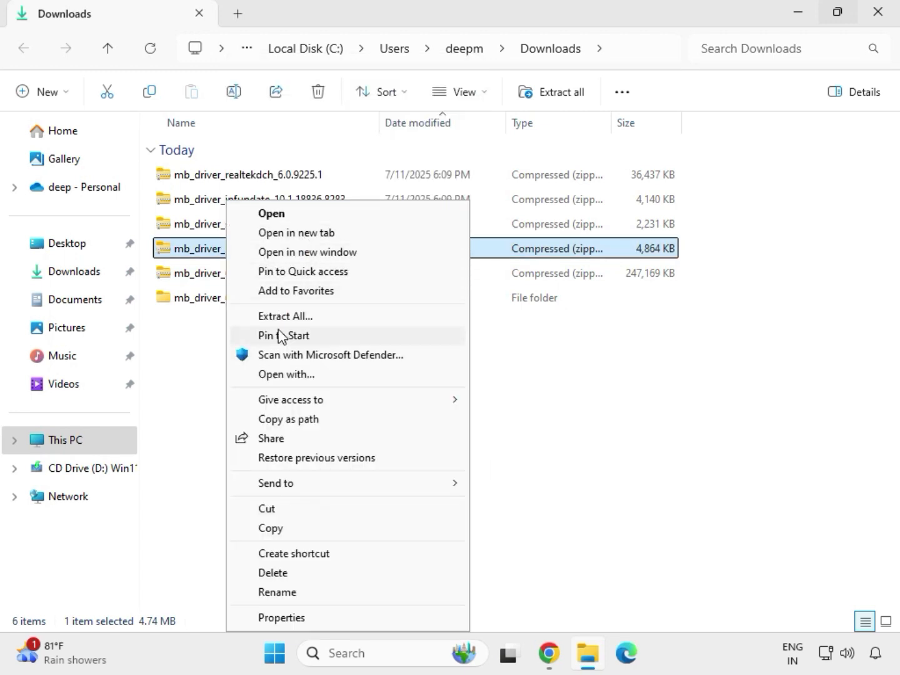
pyautogui.click(289, 317)
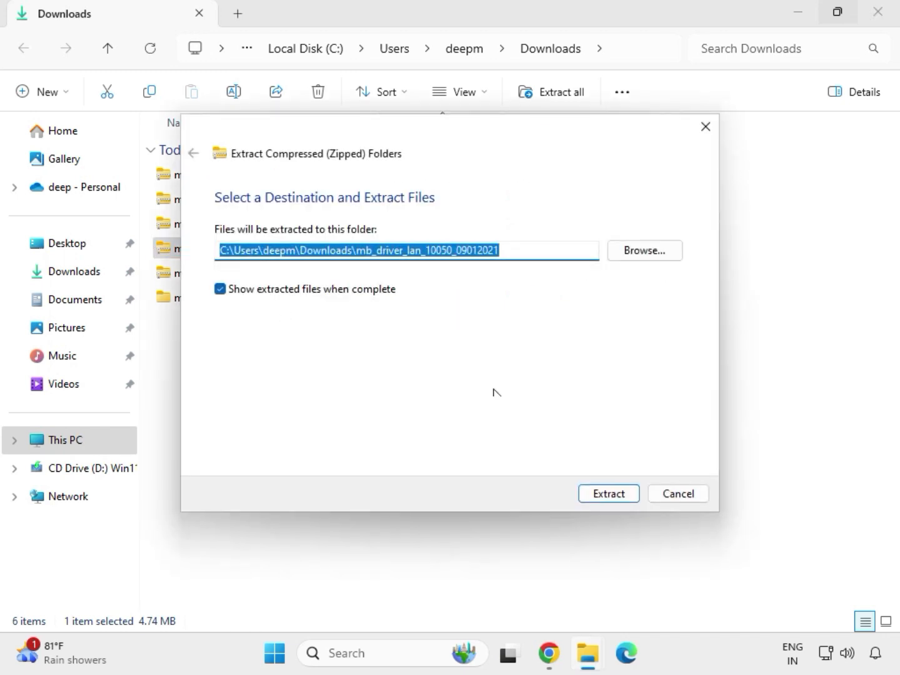
pyautogui.click(604, 497)
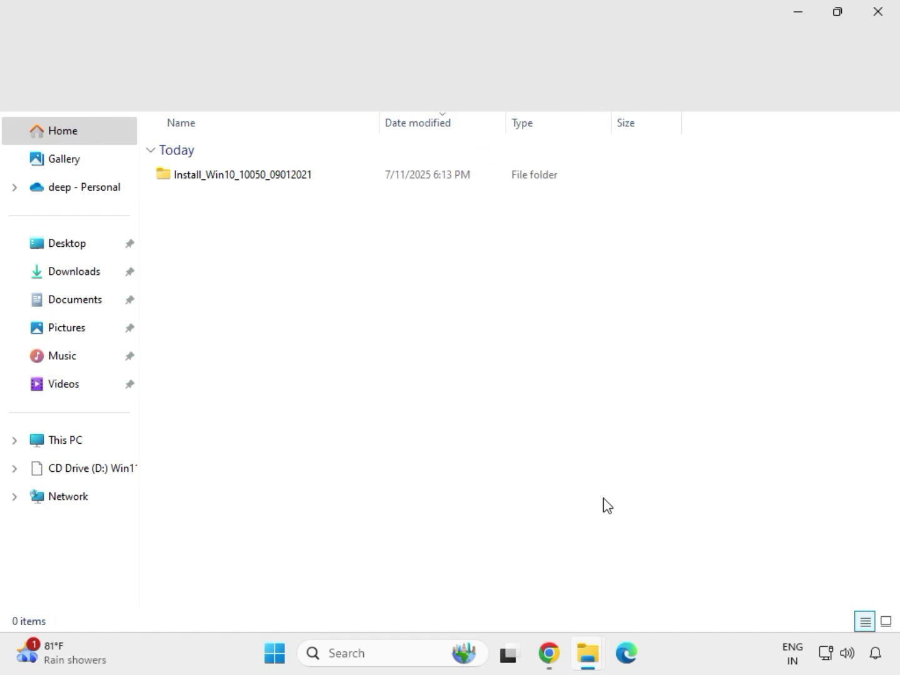
pyautogui.click(879, 12)
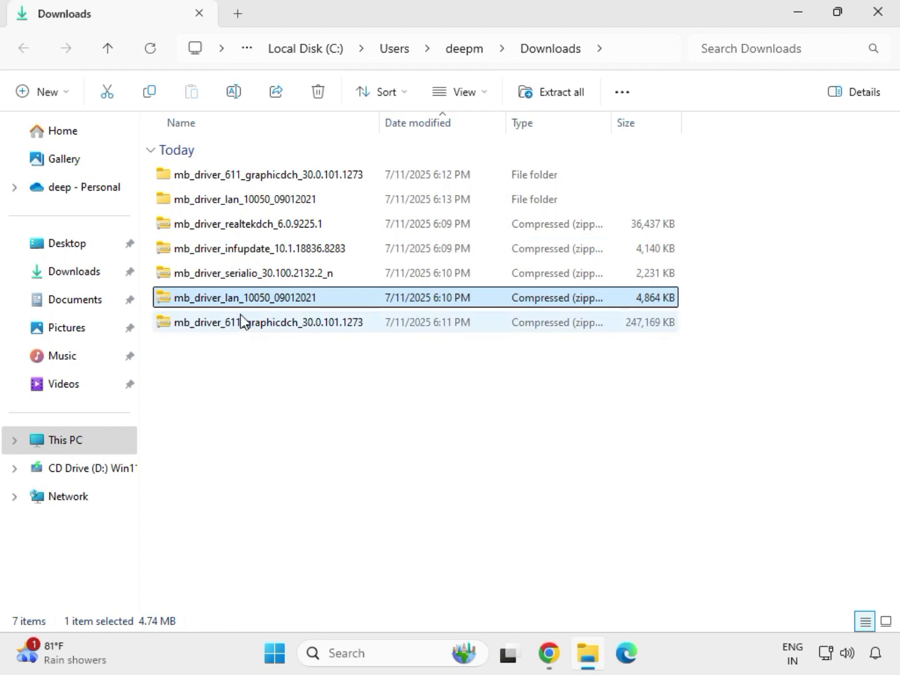
# Step: Extract the mb_driver_serialio_30.100.2132.2_n archive to its default folder and close the window showing the extracted files
pyautogui.click(226, 281)
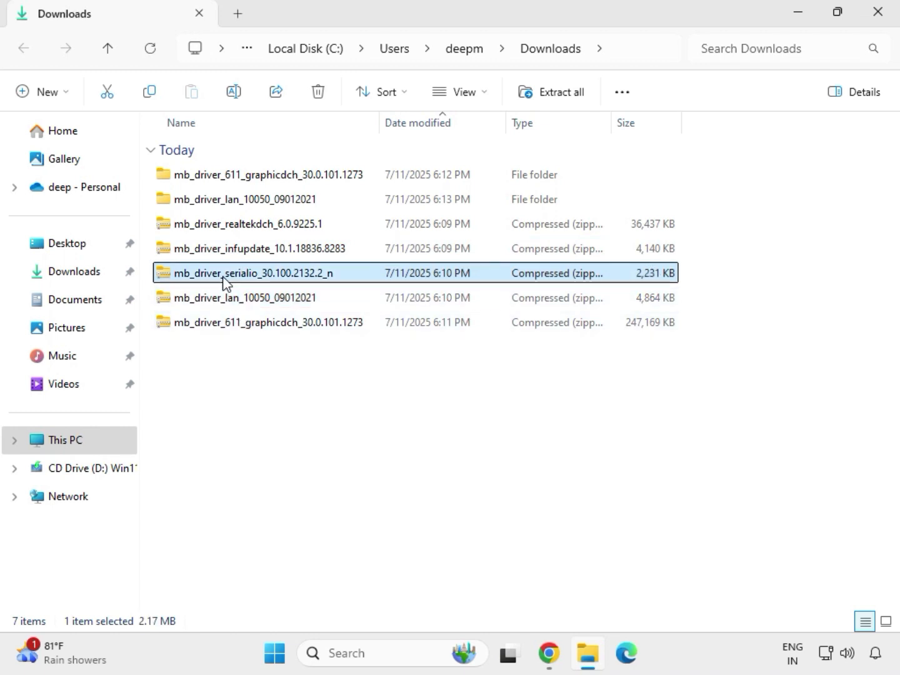
pyautogui.rightClick(225, 281)
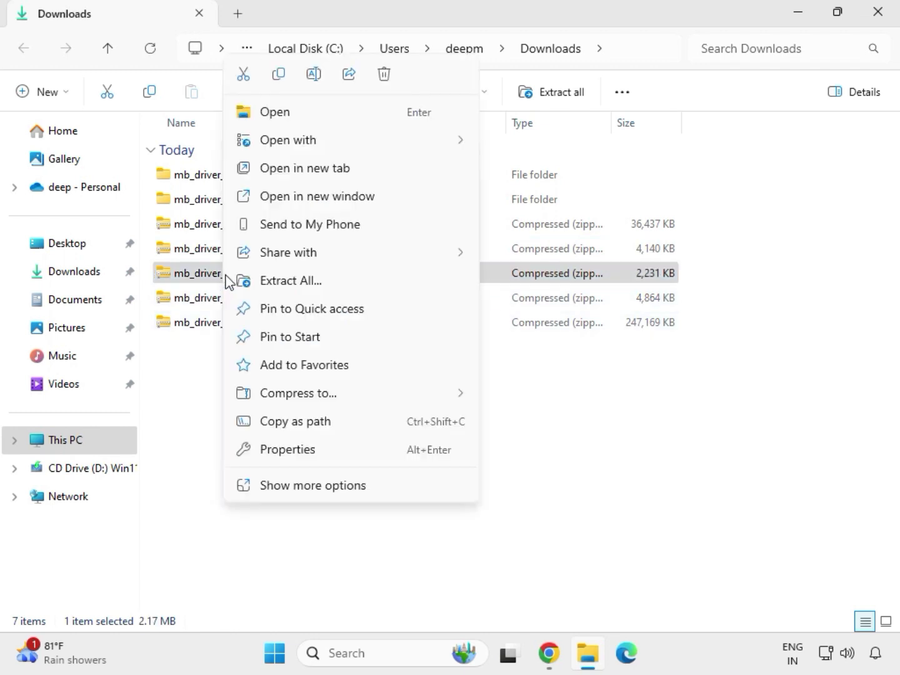
pyautogui.click(275, 283)
pyautogui.click(600, 495)
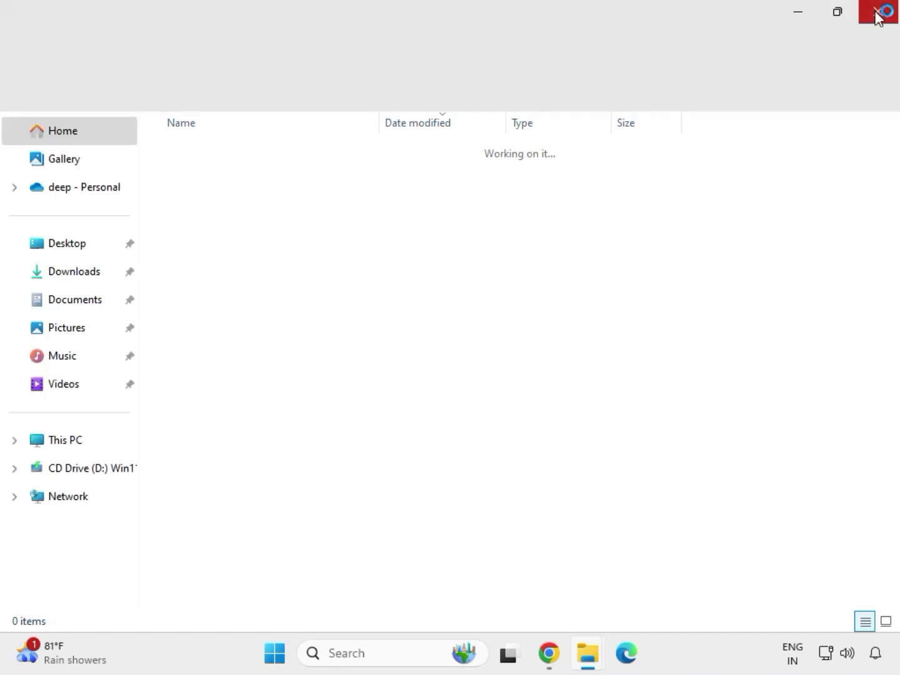
pyautogui.click(878, 12)
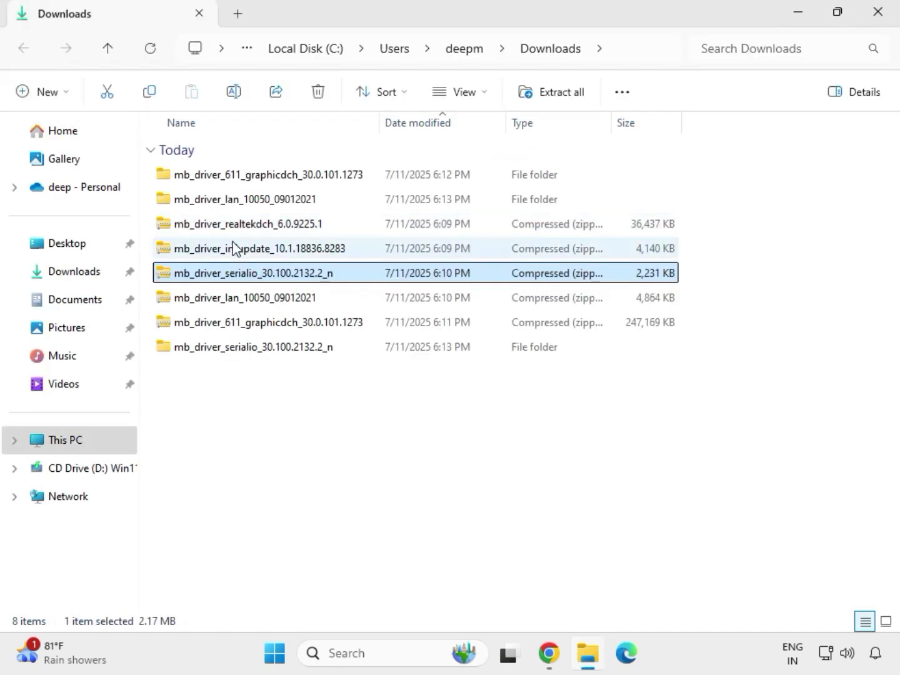
# Step: Extract the mb_driver_infupdate_10.1.18836.8283 archive to its default folder and close the window showing the extracted files
pyautogui.click(234, 252)
pyautogui.rightClick(233, 251)
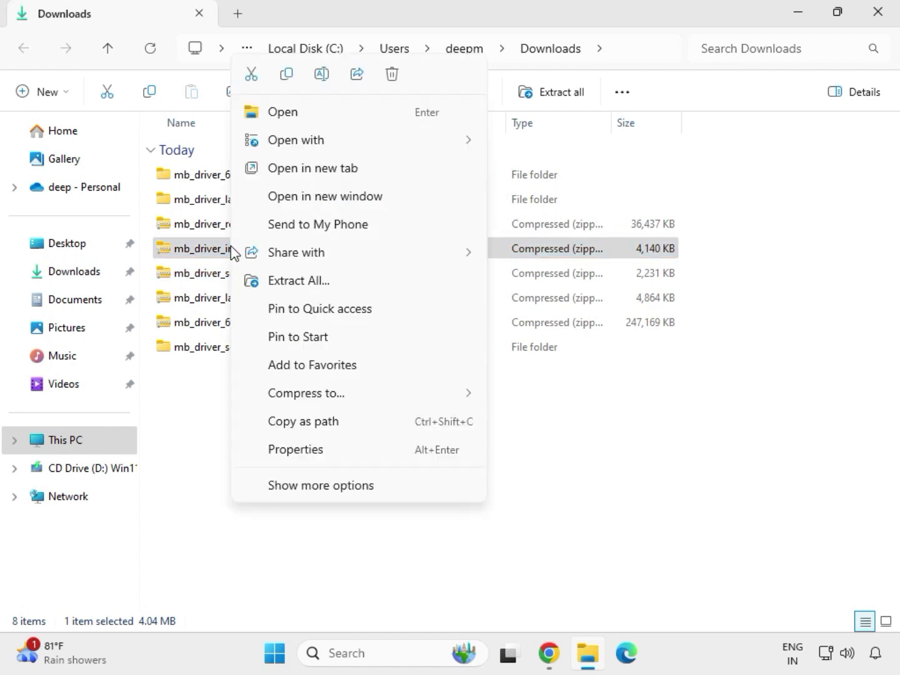
pyautogui.click(315, 281)
pyautogui.click(601, 497)
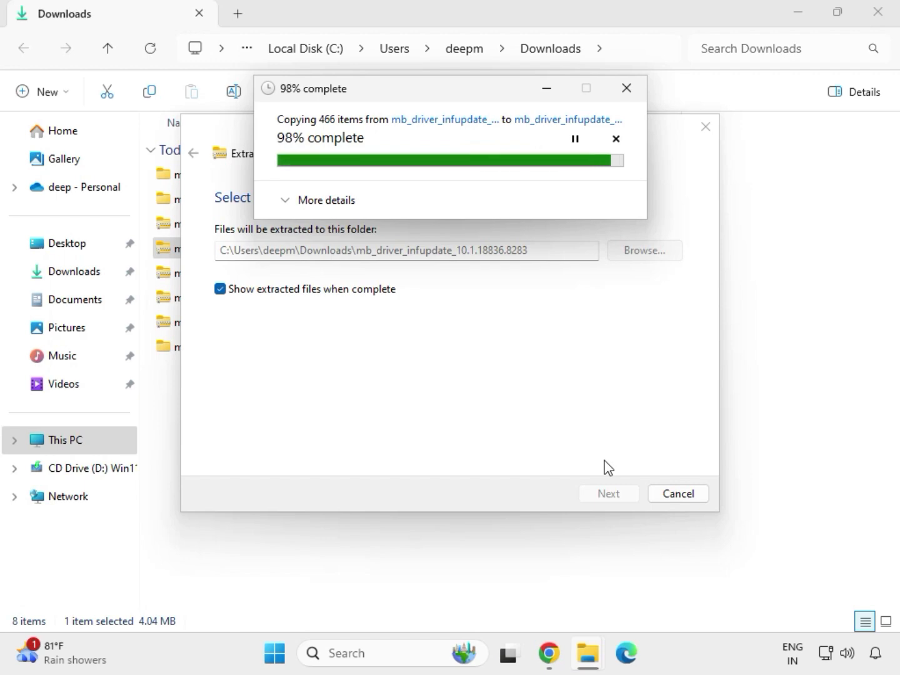
pyautogui.click(879, 13)
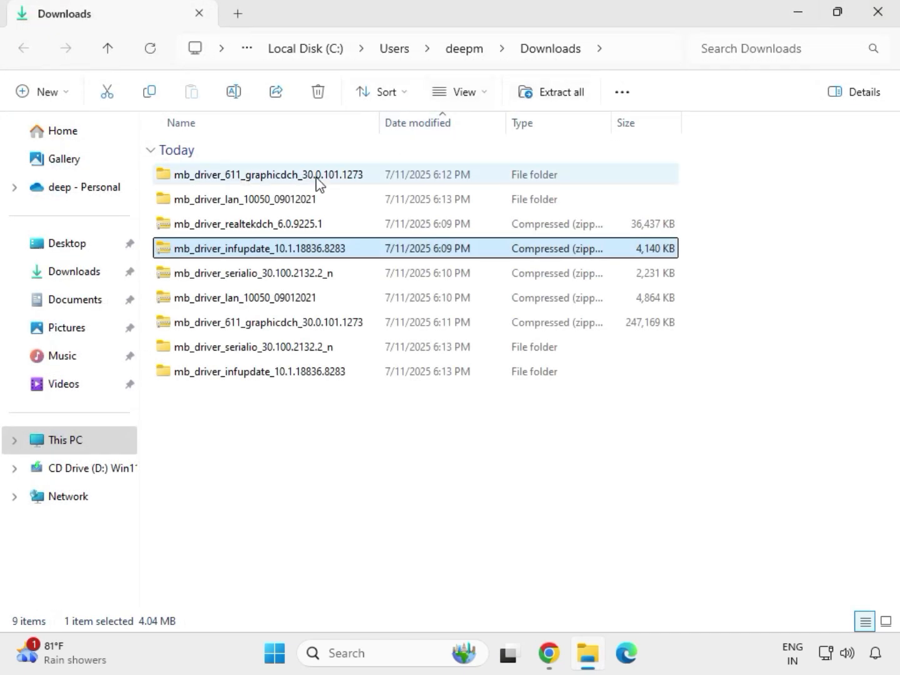
# Step: Extract the mb_driver_realtekdch_6.0.9225.1 archive to its default folder and close the window showing the extracted files
pyautogui.click(241, 227)
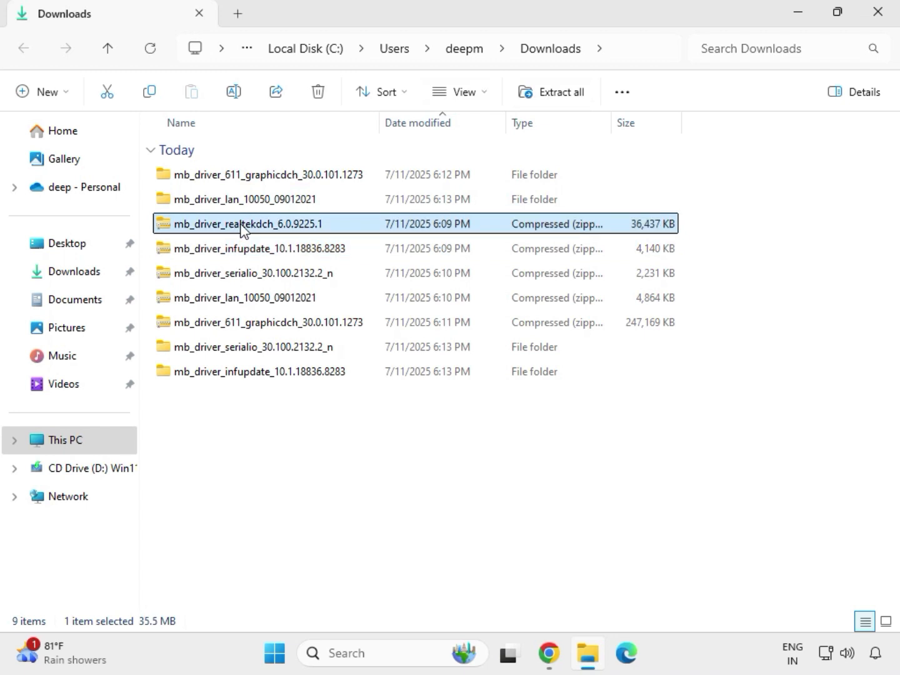
pyautogui.rightClick(241, 226)
pyautogui.click(296, 283)
pyautogui.click(588, 494)
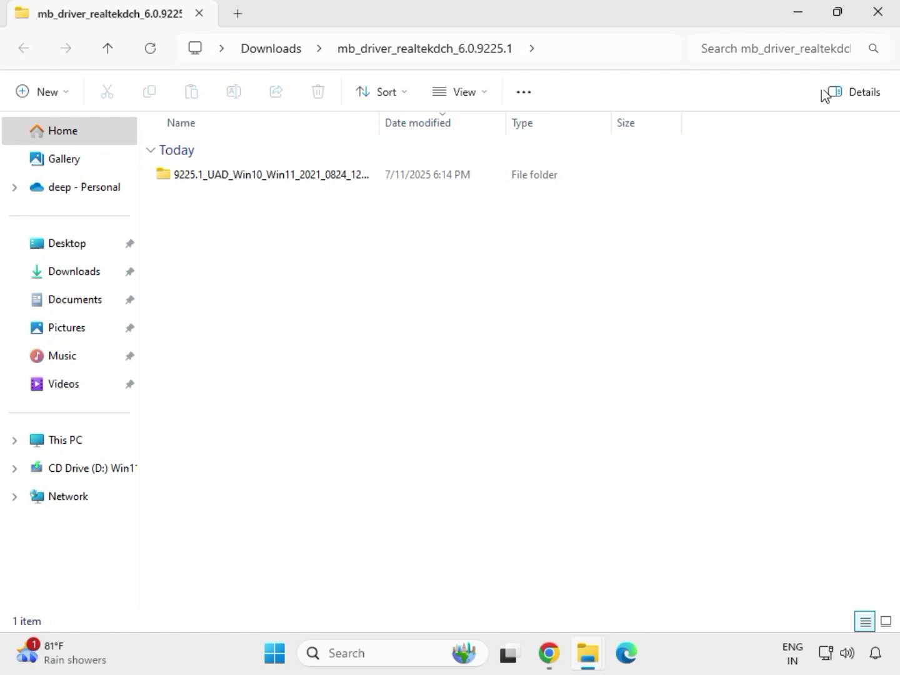
pyautogui.click(879, 19)
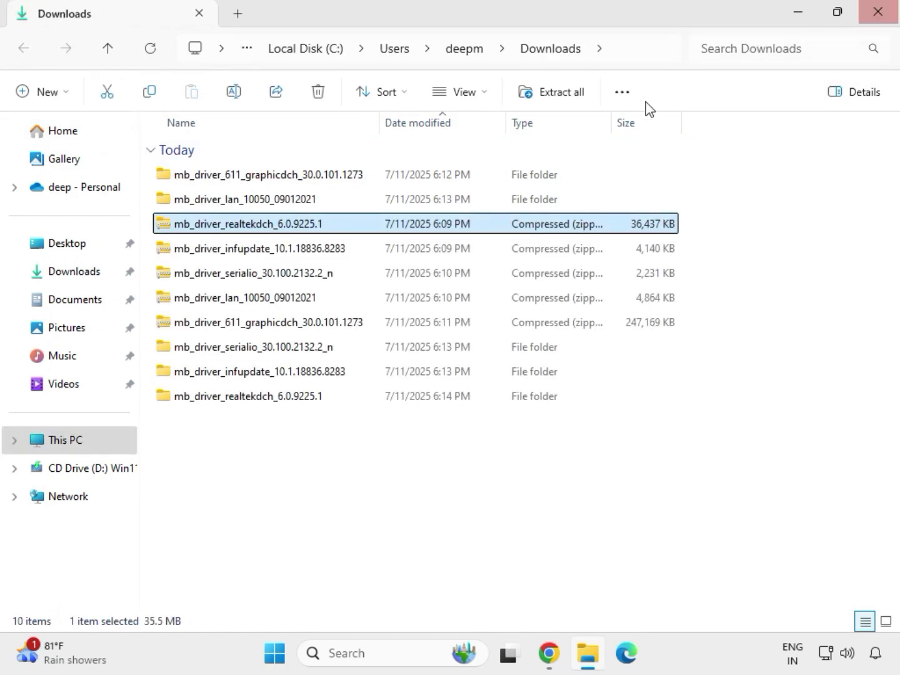
# Step: Refresh the Downloads folder listing and select the five extracted driver folders
pyautogui.click(426, 500)
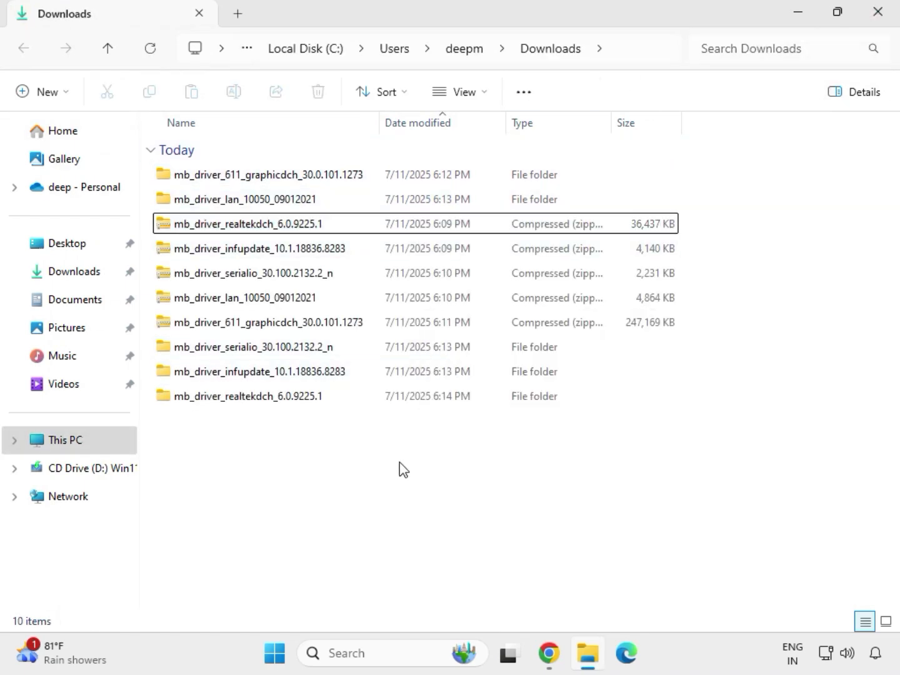
pyautogui.rightClick(378, 463)
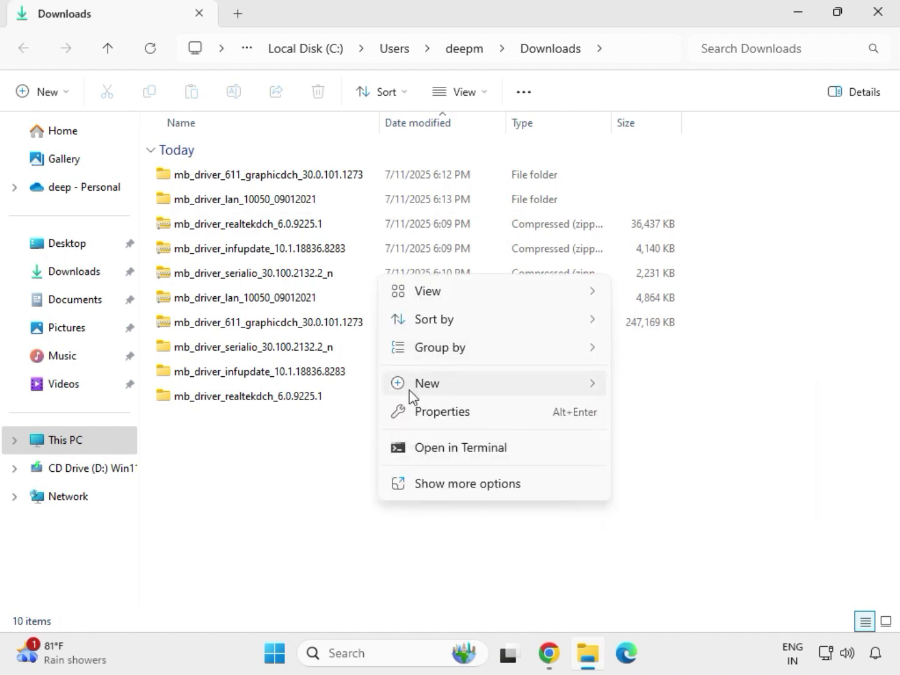
pyautogui.click(356, 446)
pyautogui.rightClick(356, 445)
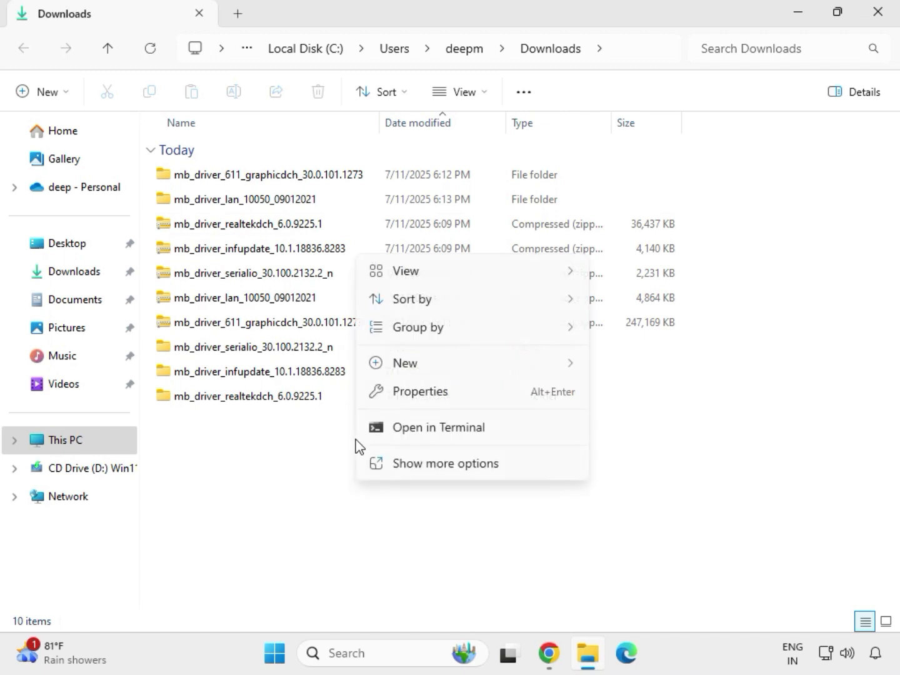
pyautogui.click(408, 456)
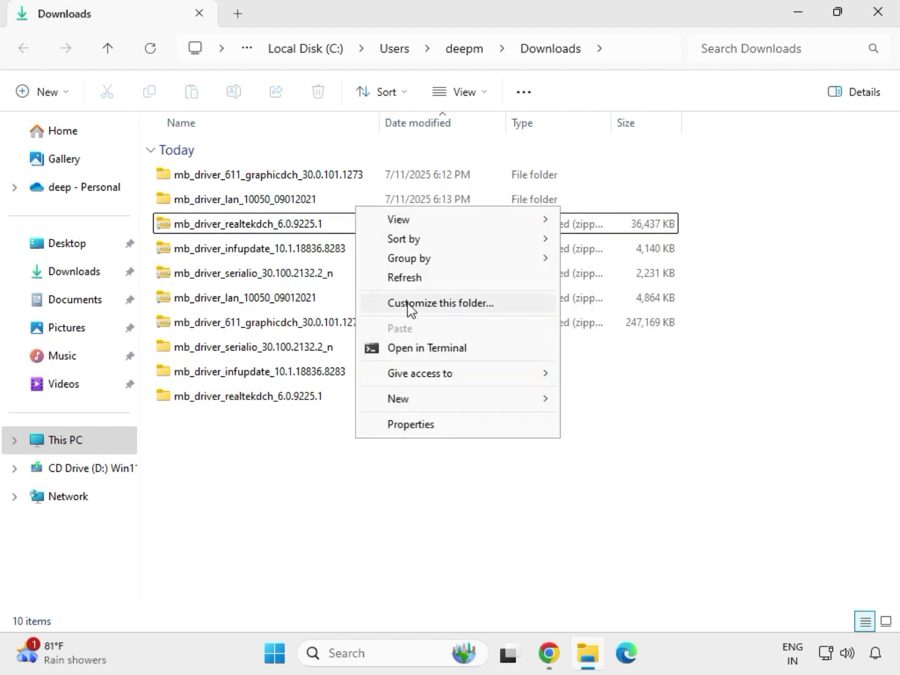
pyautogui.click(414, 277)
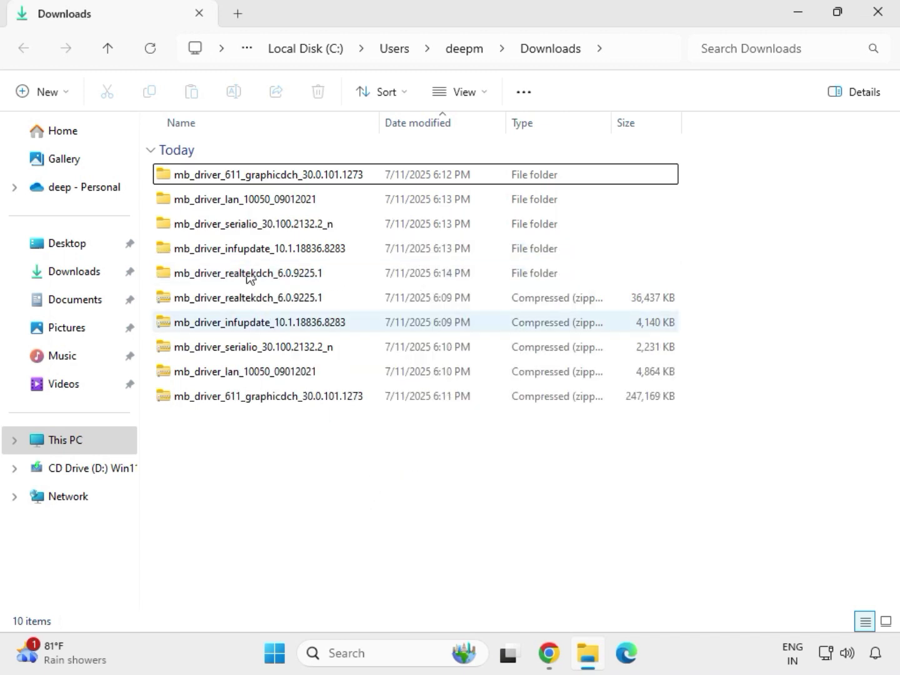
pyautogui.moveTo(694, 279); pyautogui.dragTo(447, 181)
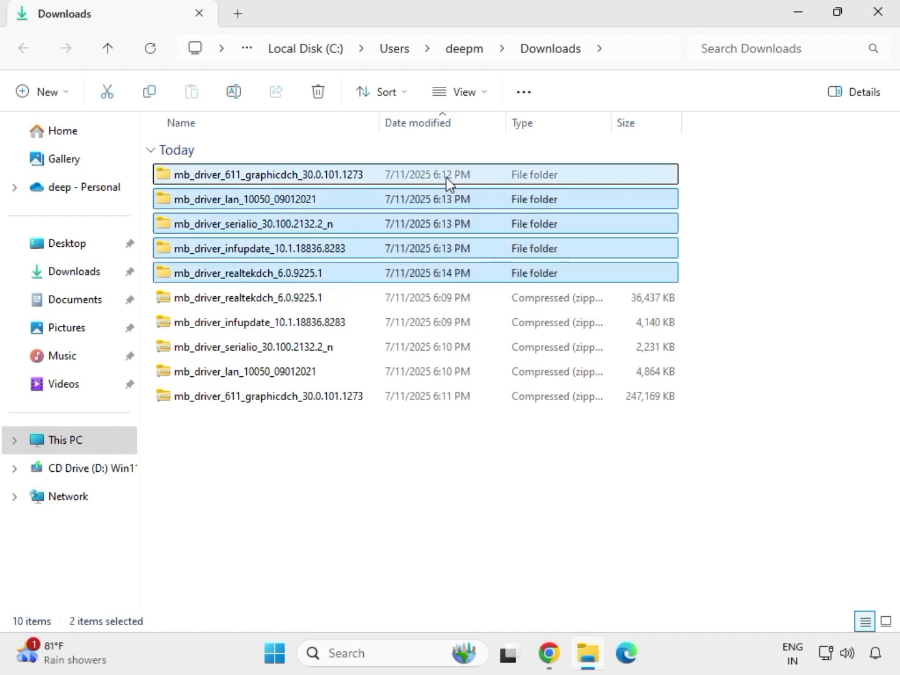
# Step: Run the mb_driver_611_graphicdch_30.0.101.1273 application from its extracted folder as administrator, allow it to make changes, and close the folder window
pyautogui.click(266, 181)
pyautogui.doubleClick(286, 179)
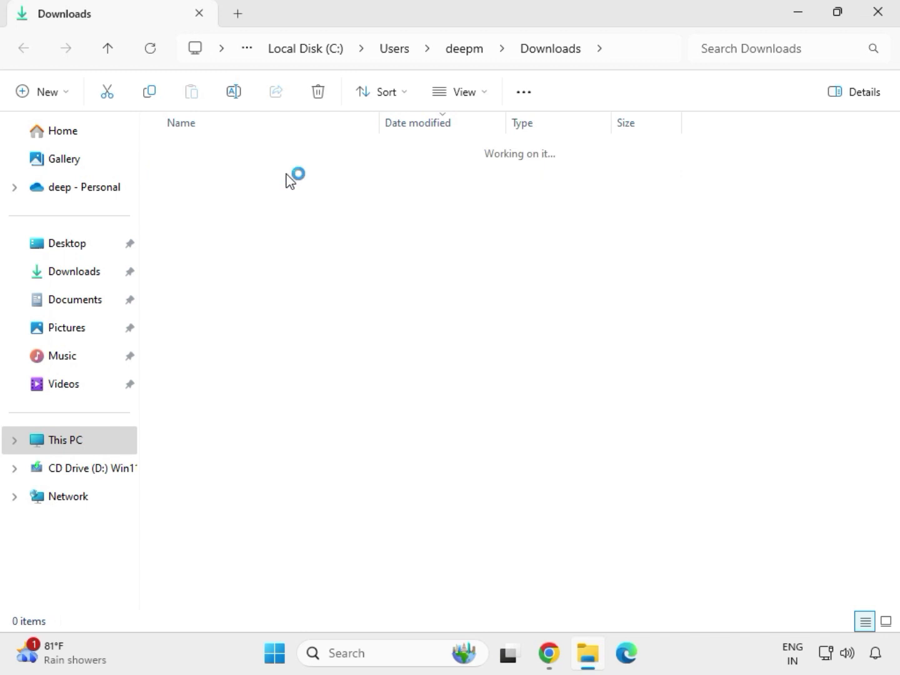
pyautogui.click(250, 177)
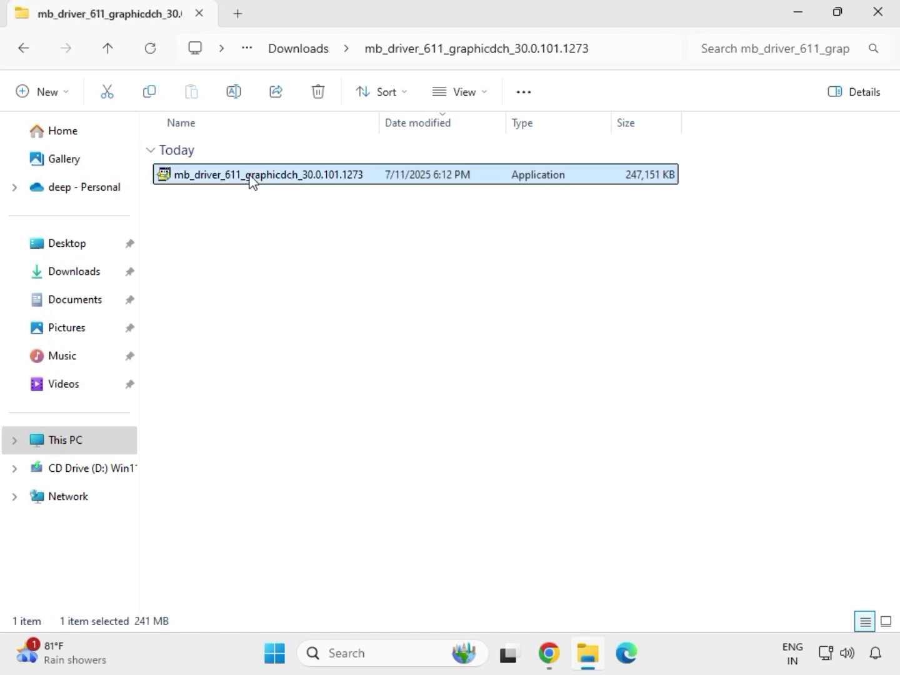
pyautogui.rightClick(252, 178)
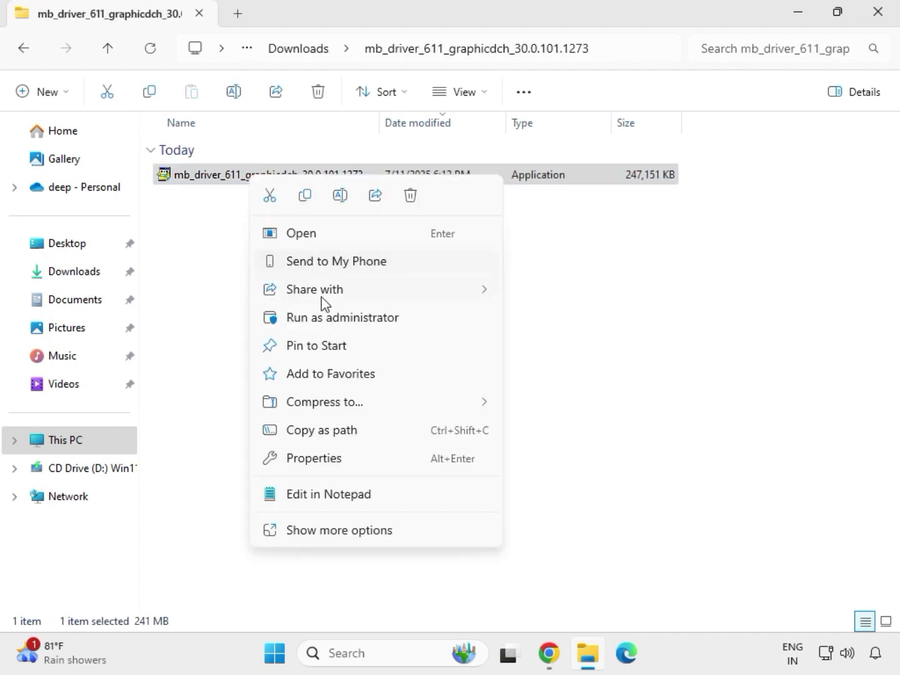
pyautogui.click(331, 320)
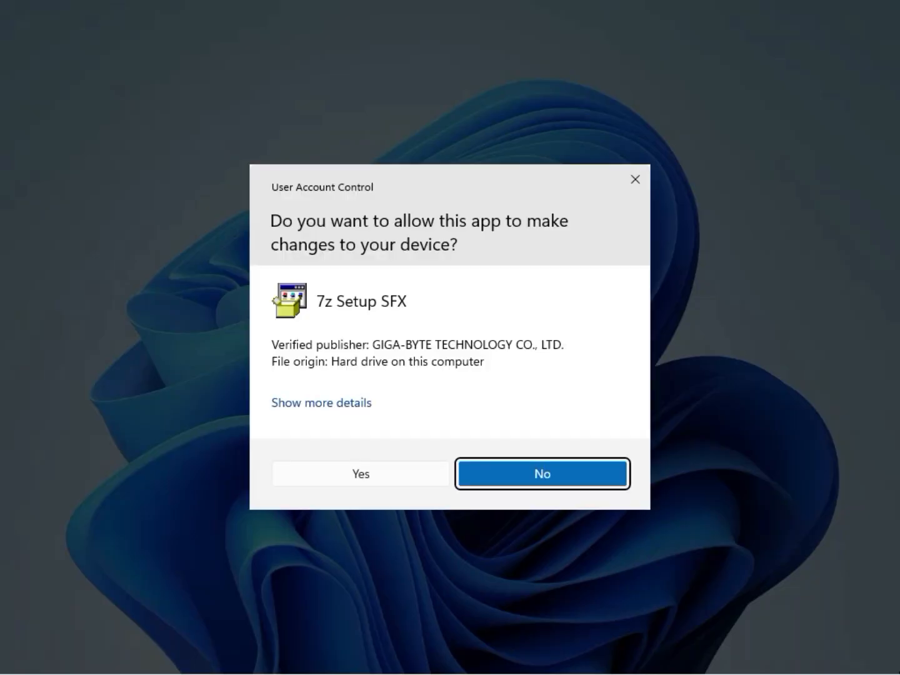
pyautogui.click(361, 474)
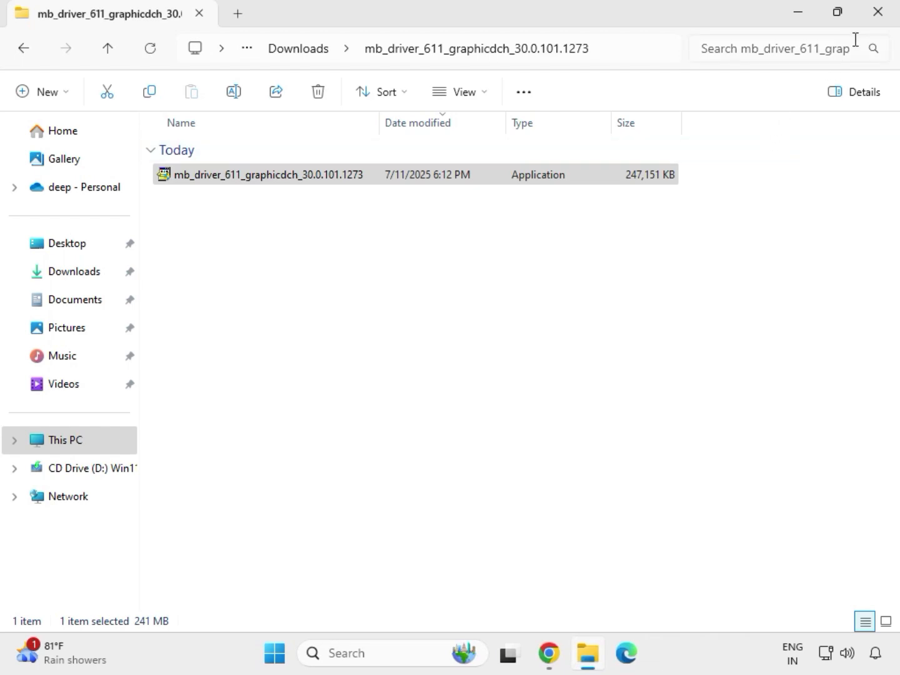
pyautogui.click(887, 21)
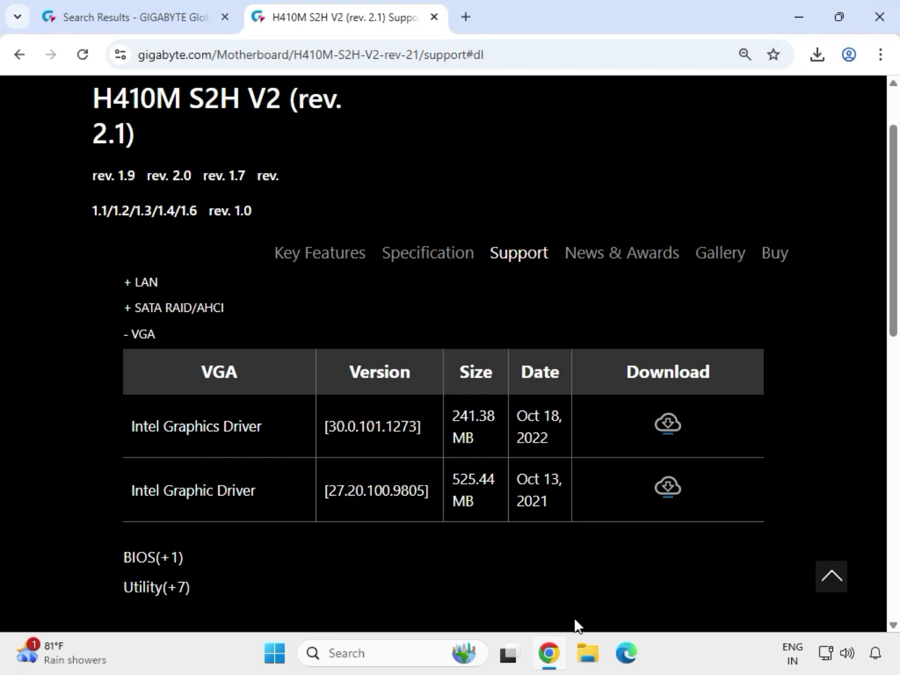
# Step: Switch to File Explorer and open the extracted mb_driver_lan_10050_09012021 folder in Downloads
pyautogui.click(589, 665)
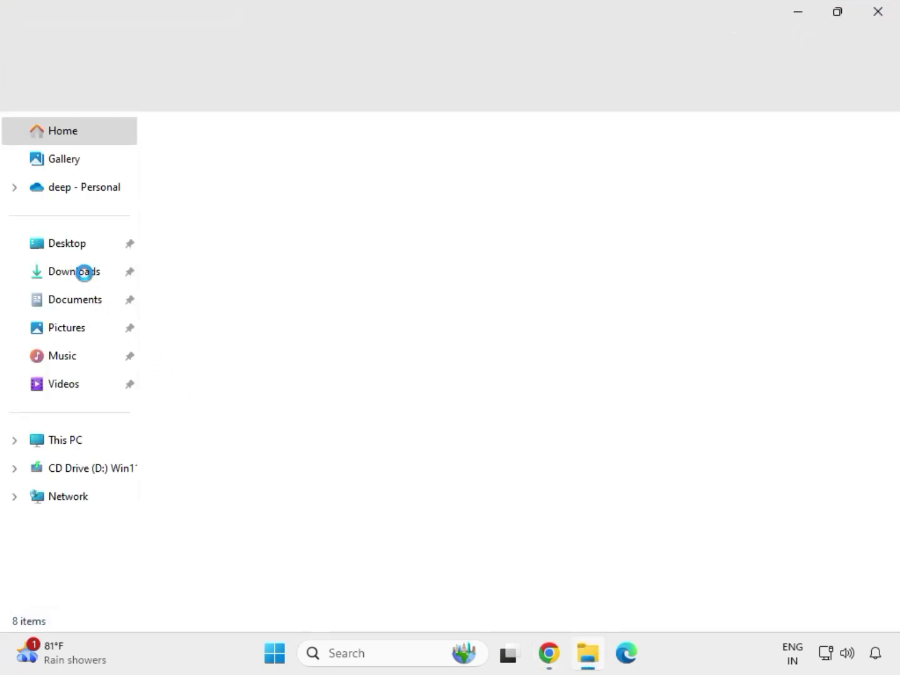
pyautogui.click(98, 279)
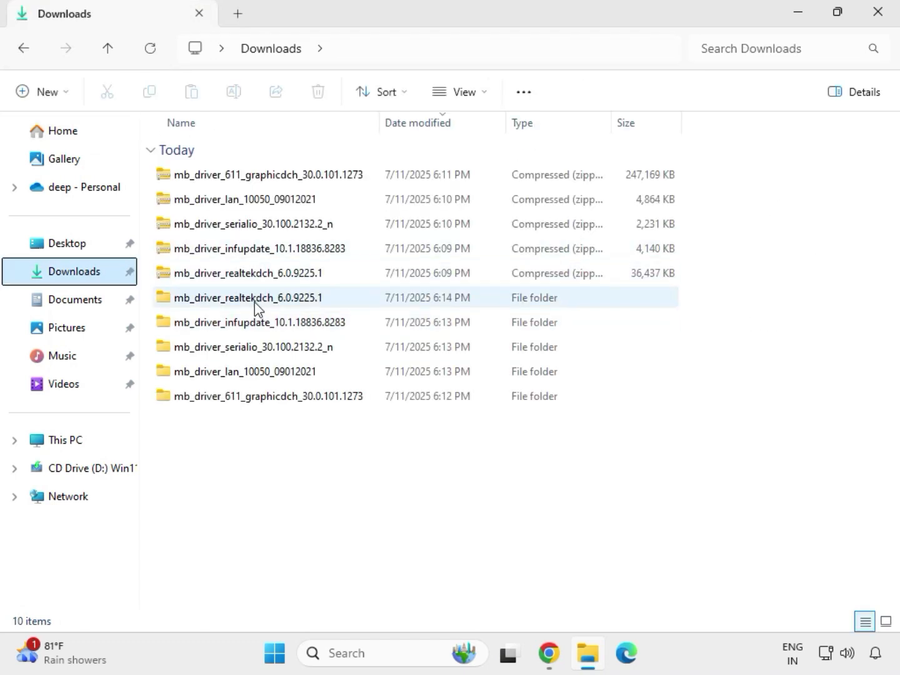
pyautogui.click(255, 302)
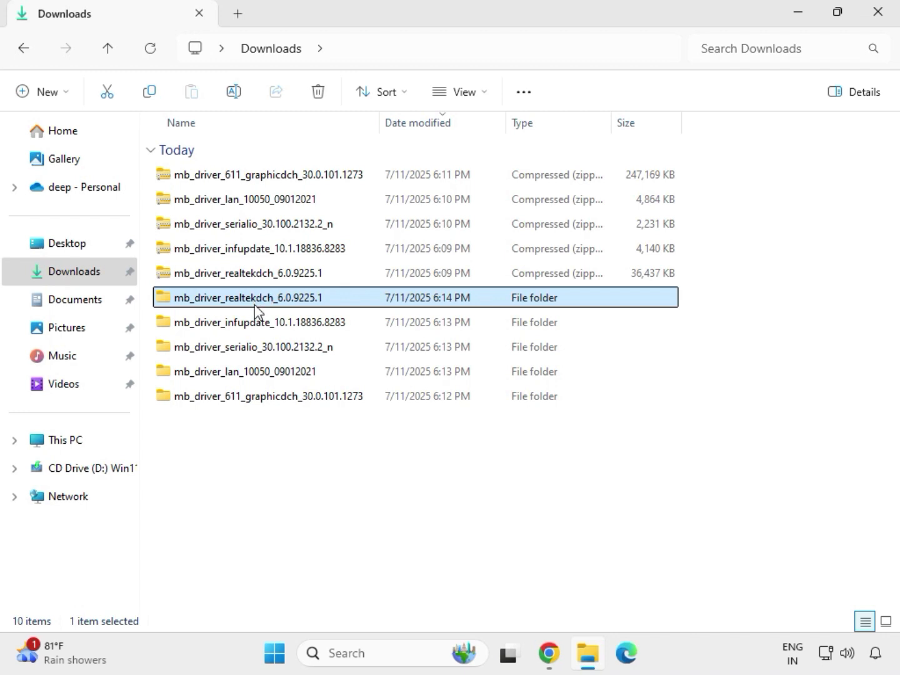
pyautogui.click(293, 401)
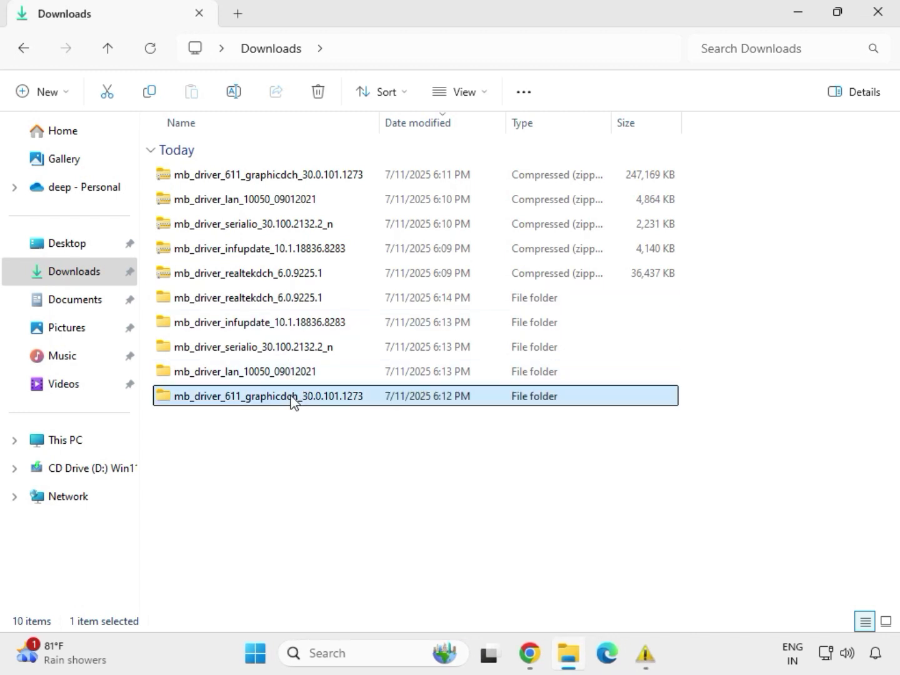
pyautogui.click(281, 374)
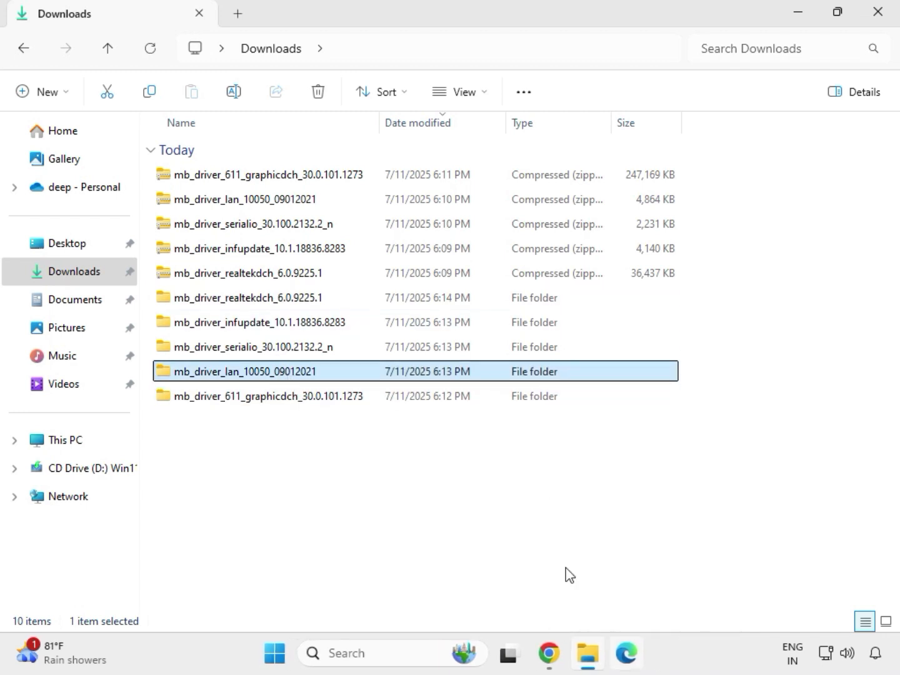
pyautogui.doubleClick(281, 372)
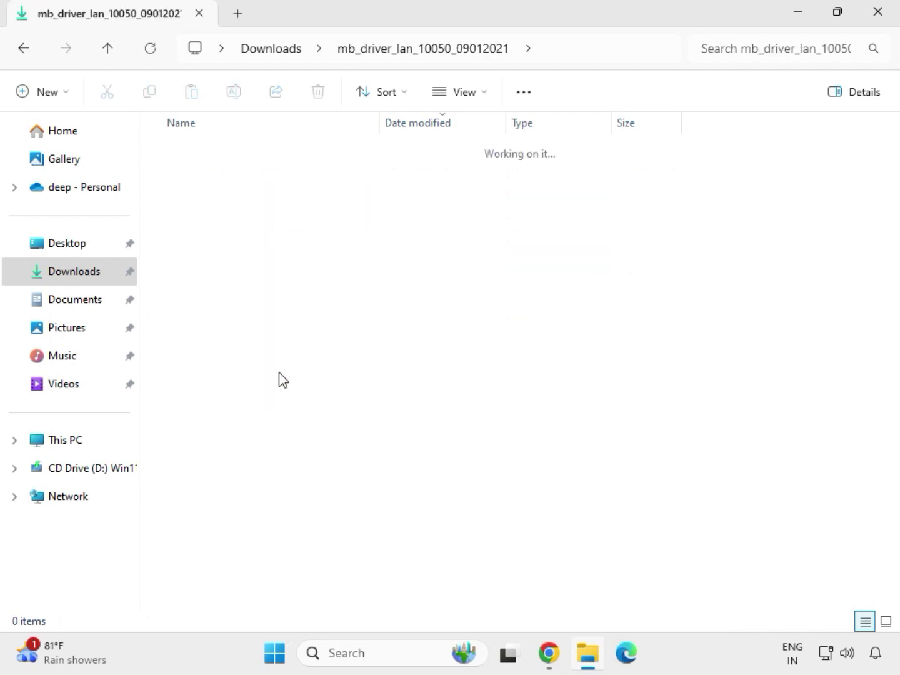
# Step: Launch the Install_Win10_10050_09012021 application from its subfolder and allow it to make changes to the device
pyautogui.click(223, 179)
pyautogui.doubleClick(224, 179)
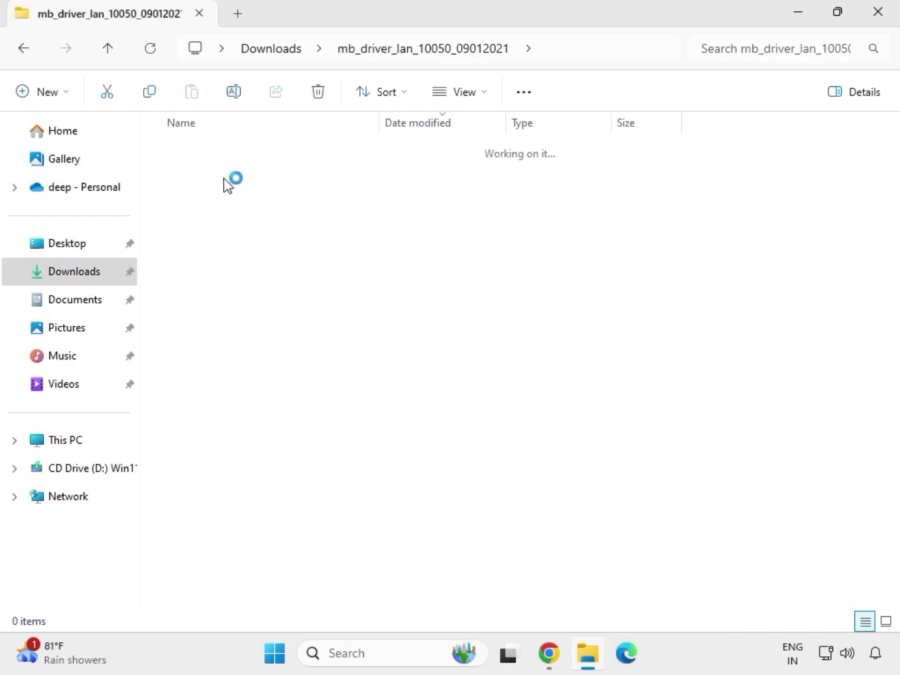
pyautogui.doubleClick(224, 178)
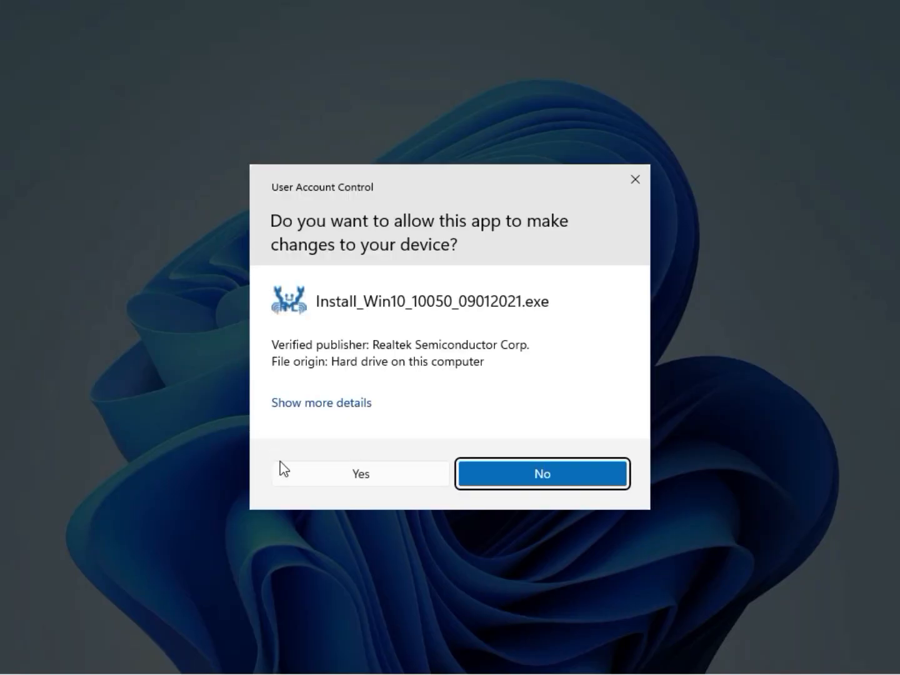
pyautogui.click(350, 472)
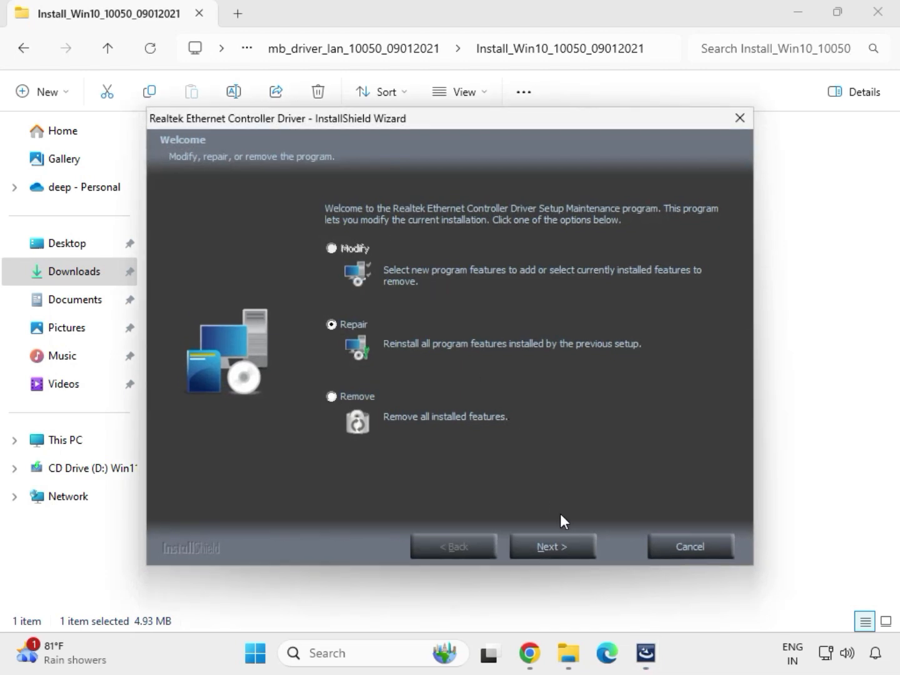
# Step: Run the Repair option for the Realtek Ethernet Controller Driver, finish the wizard, and return to the Downloads folder
pyautogui.click(574, 547)
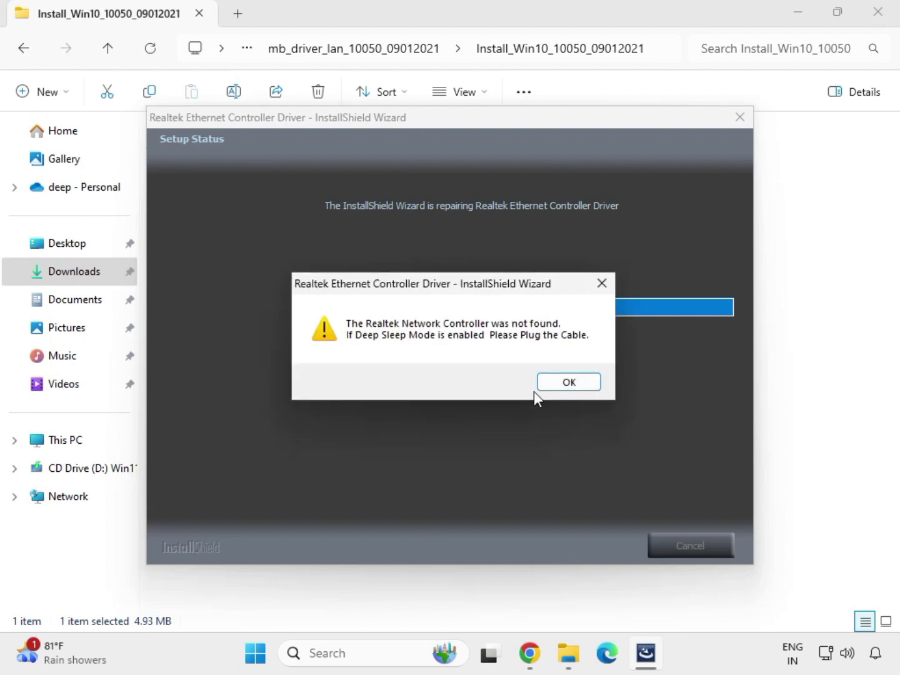
pyautogui.click(548, 377)
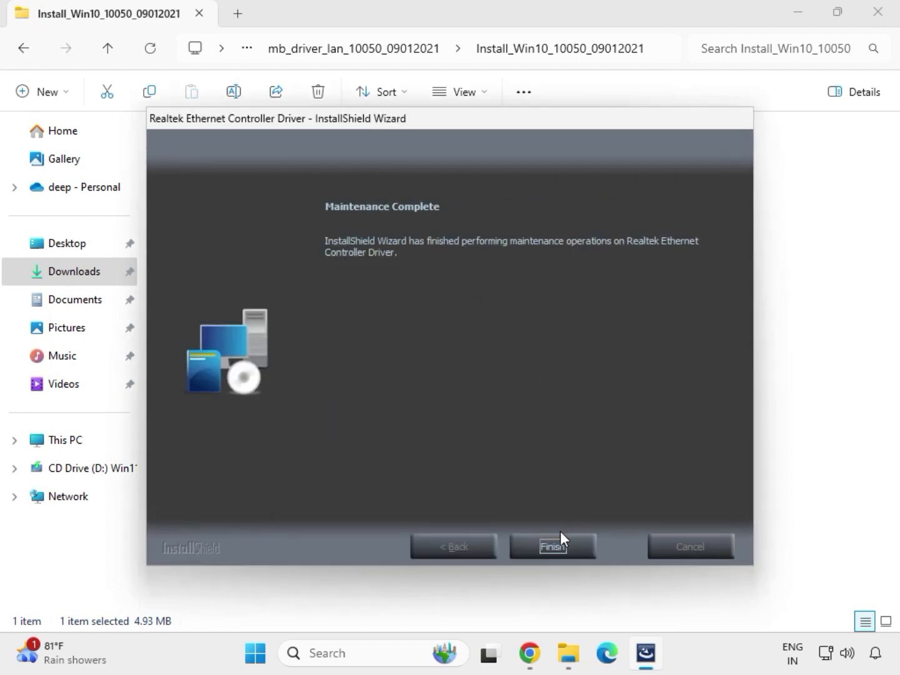
pyautogui.click(560, 537)
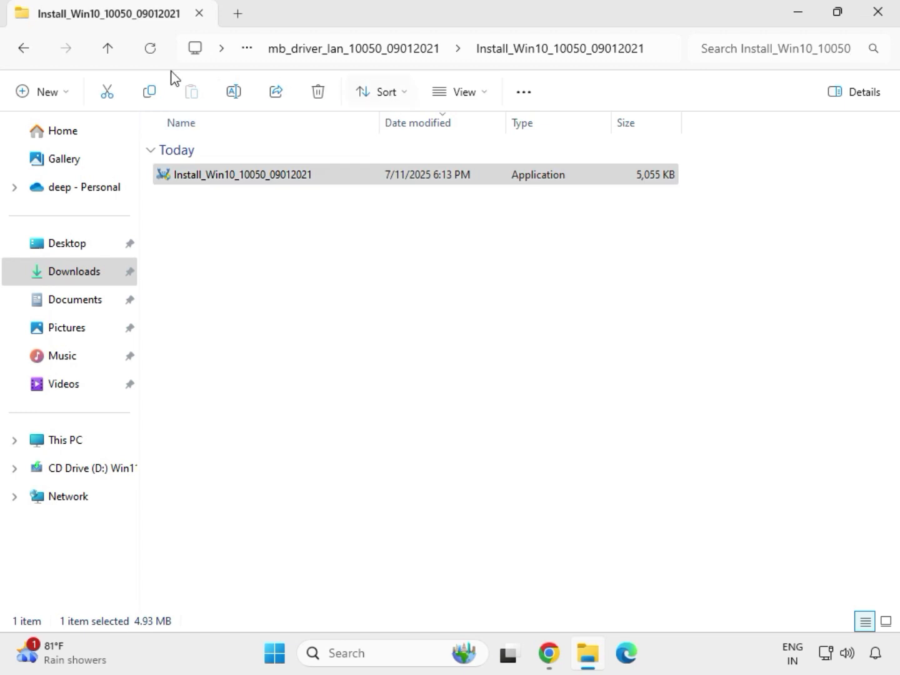
pyautogui.click(25, 50)
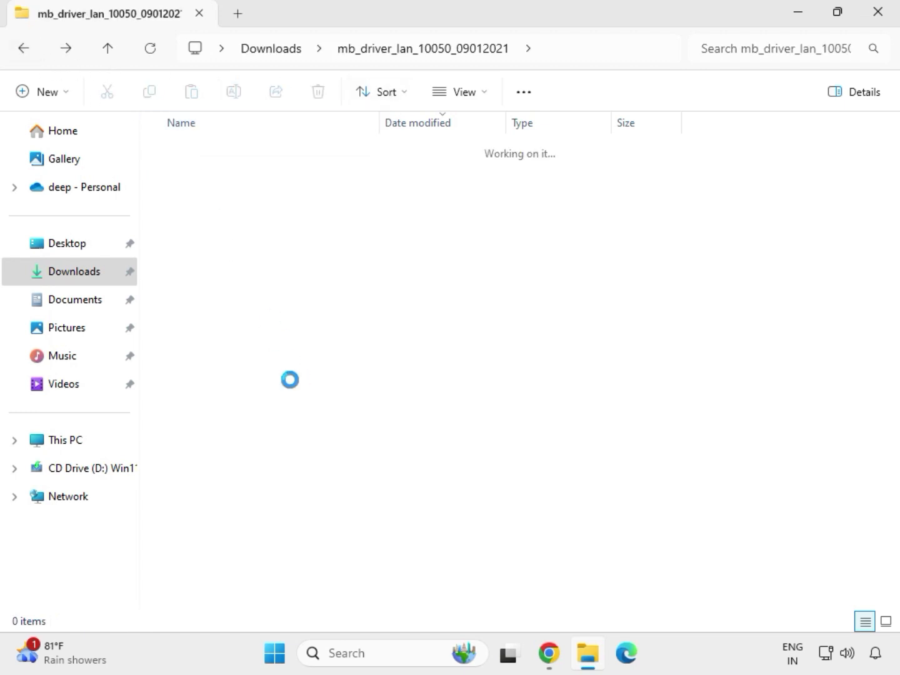
pyautogui.click(20, 50)
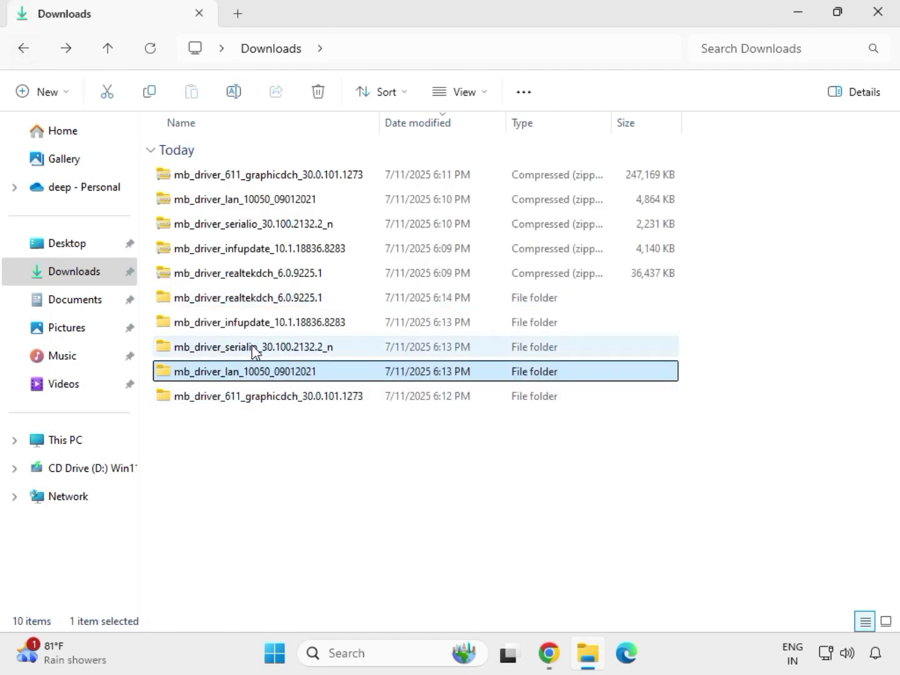
# Step: Try to install the Intel Serial IO driver by running SetupSerialIO from mb_driver_serialio_30.100.2132.2_n as administrator, then close setup and return to Downloads
pyautogui.doubleClick(254, 349)
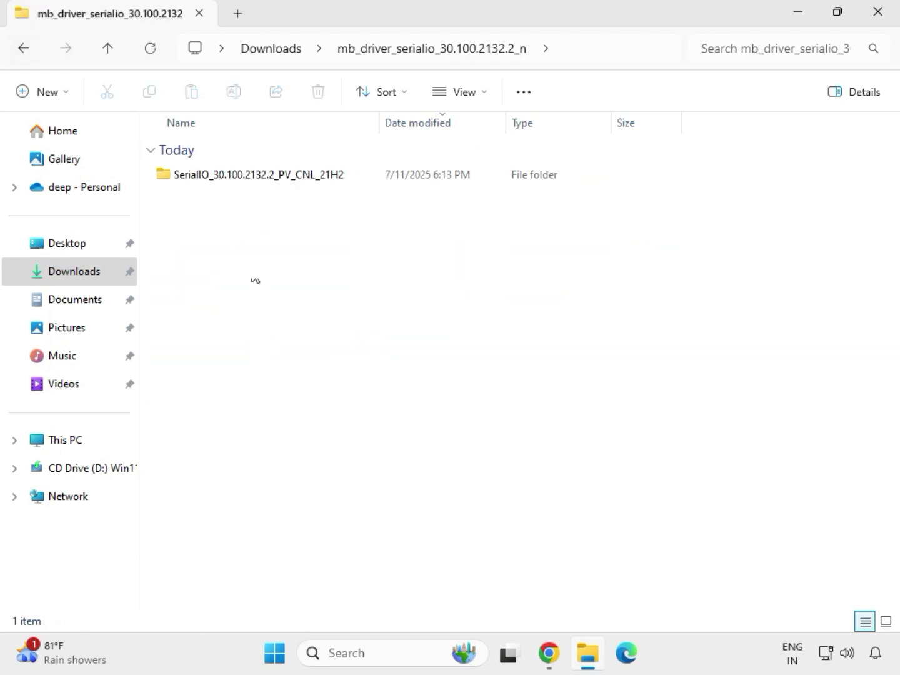
pyautogui.click(268, 177)
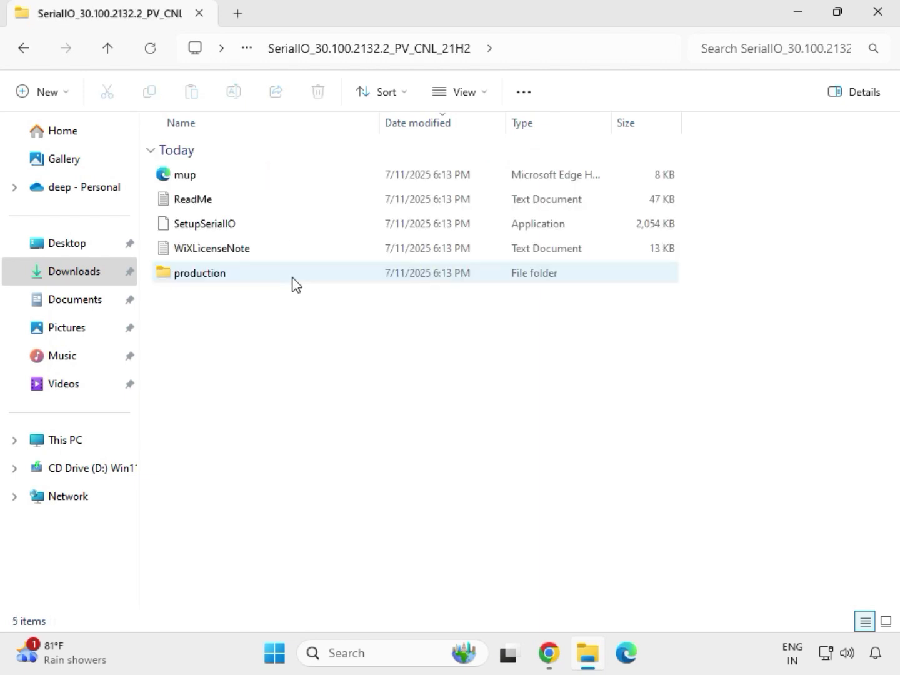
pyautogui.doubleClick(226, 229)
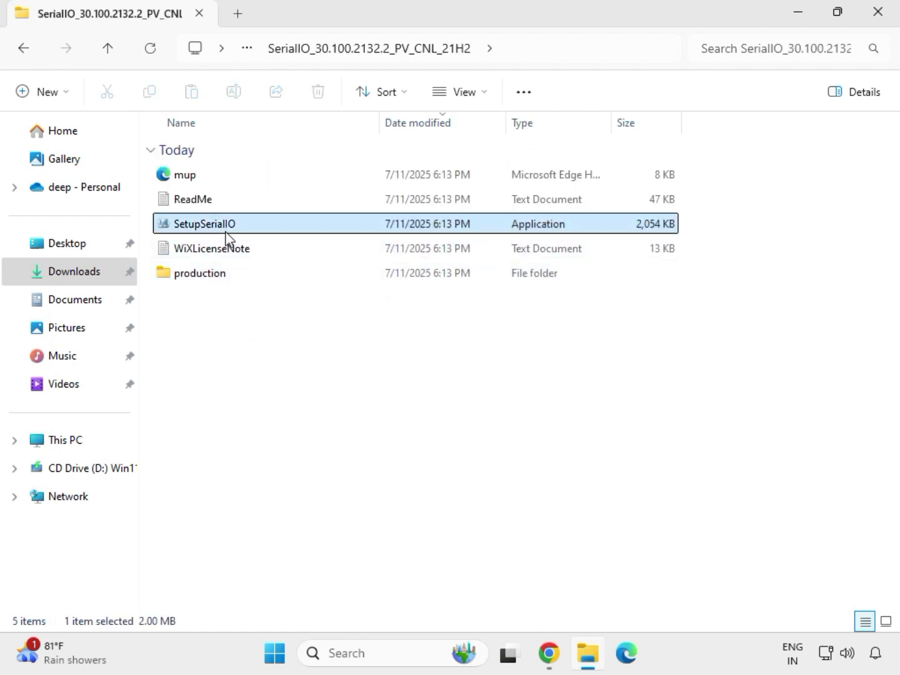
pyautogui.rightClick(226, 229)
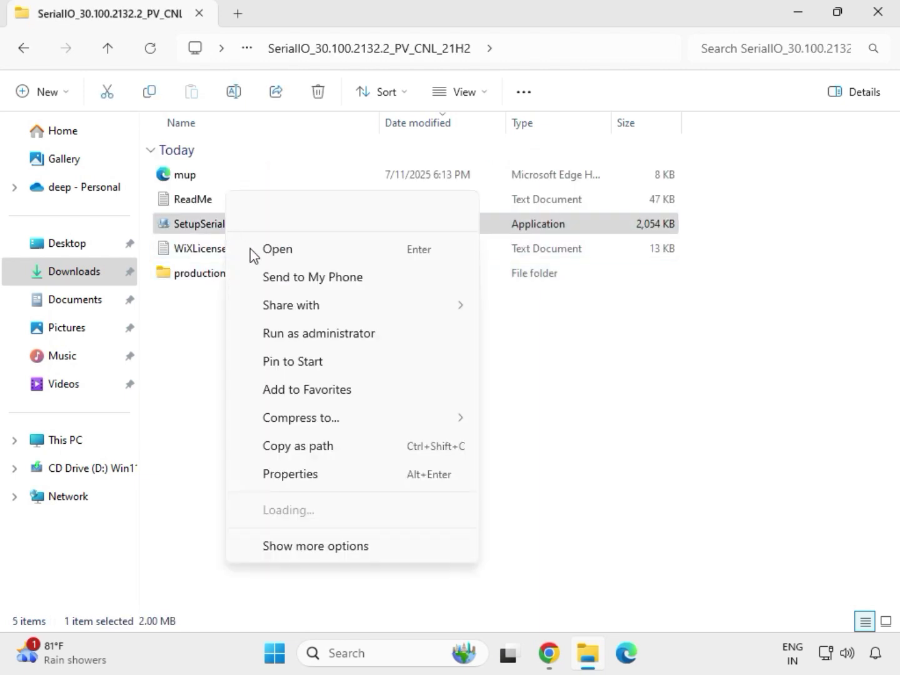
pyautogui.click(311, 336)
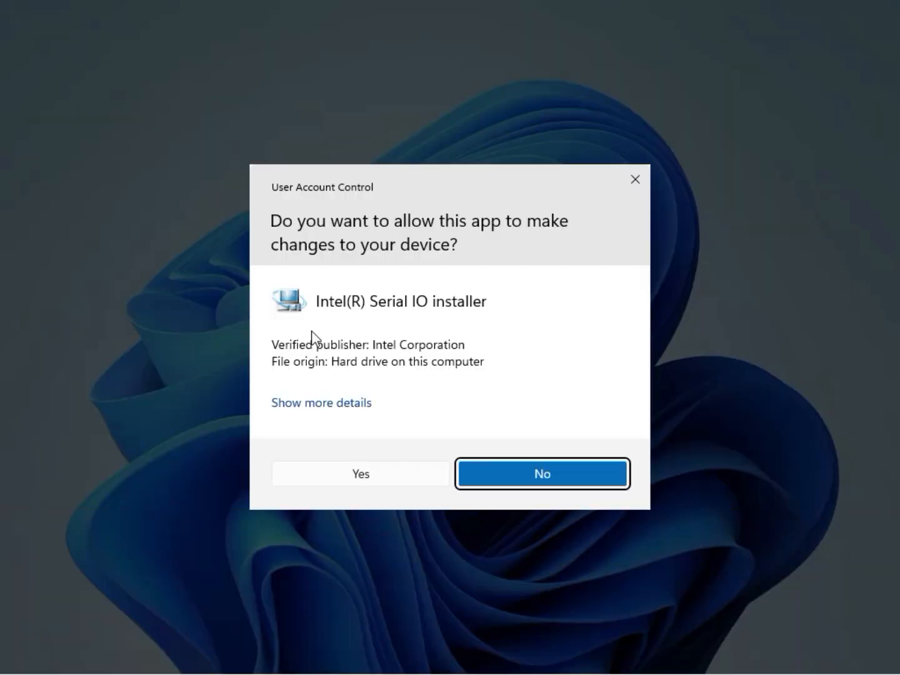
pyautogui.click(356, 480)
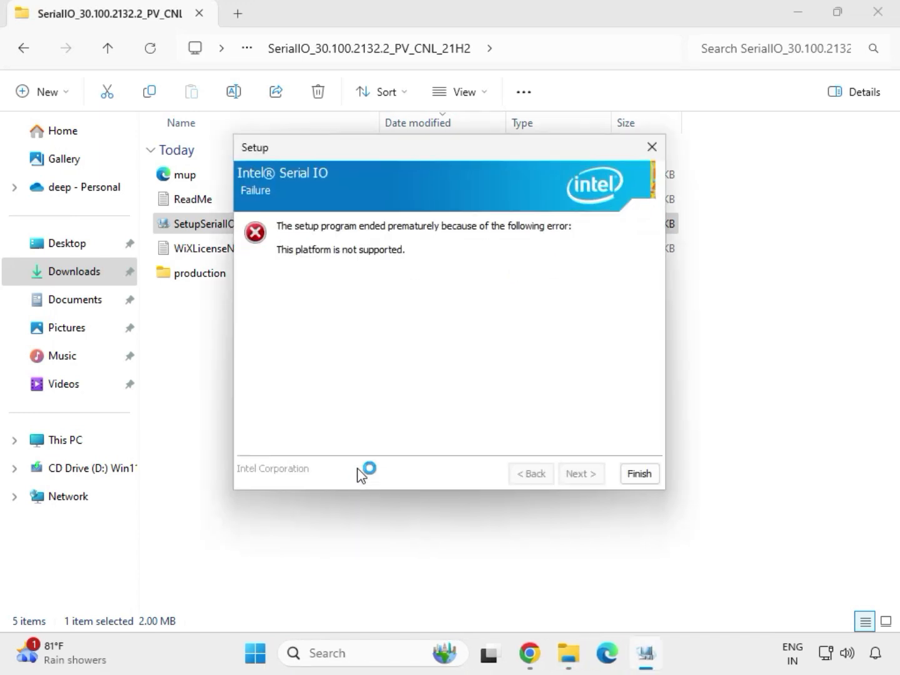
pyautogui.click(639, 475)
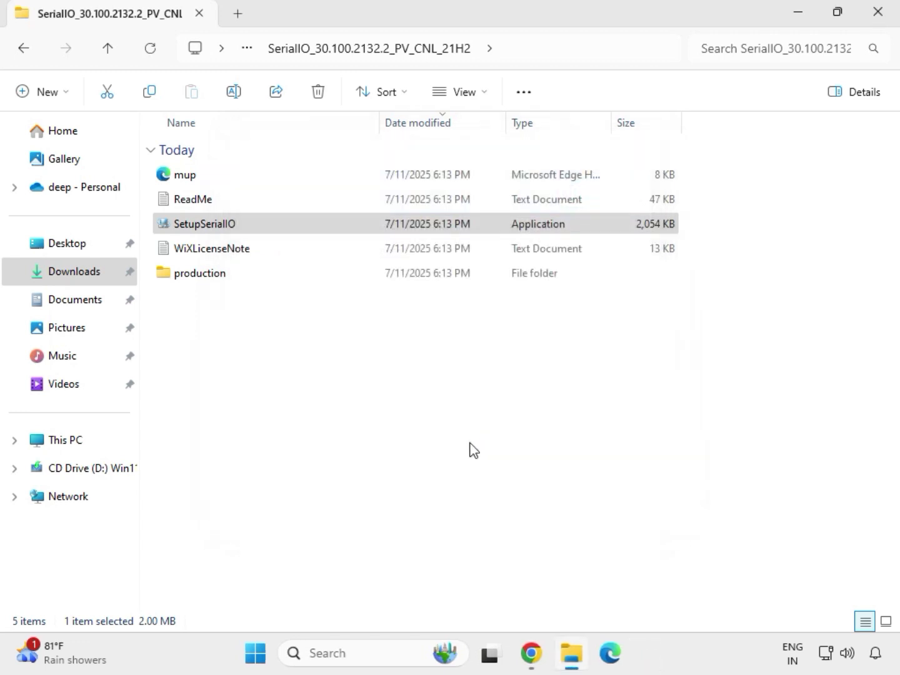
pyautogui.click(24, 49)
pyautogui.click(25, 50)
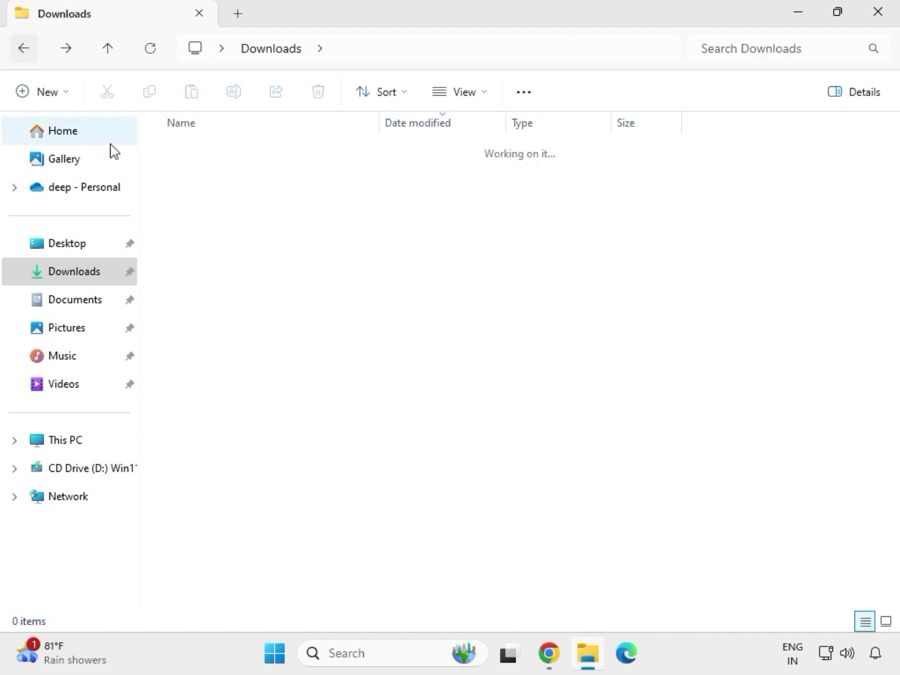
# Step: Run SetupChipset as administrator from the Chipset-10.1.18836.8283-Public-MUP folder inside mb_driver_infupdate_10.1.18836.8283 and allow it to make changes
pyautogui.click(237, 329)
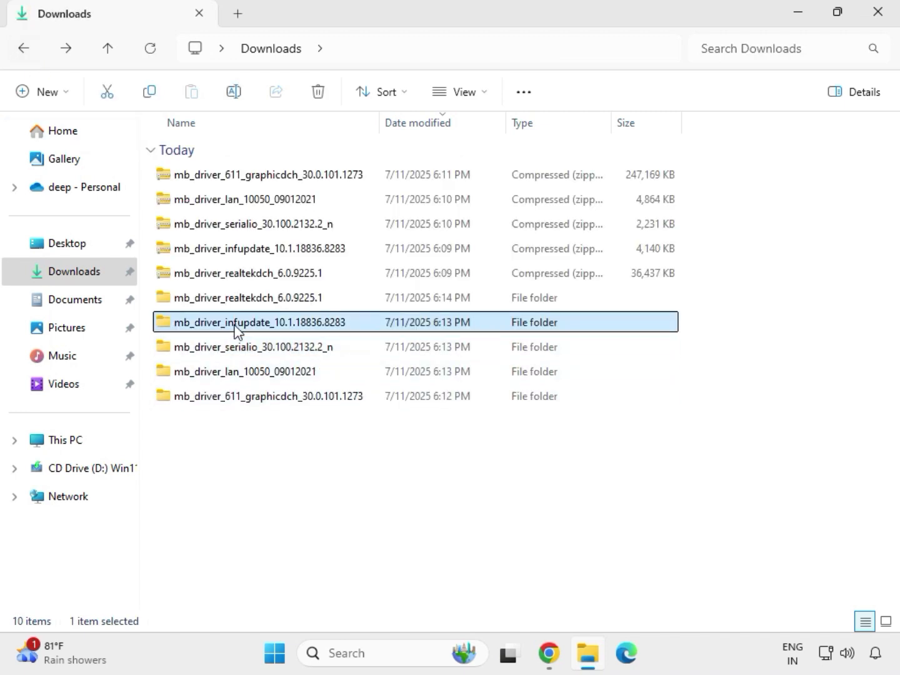
pyautogui.doubleClick(237, 329)
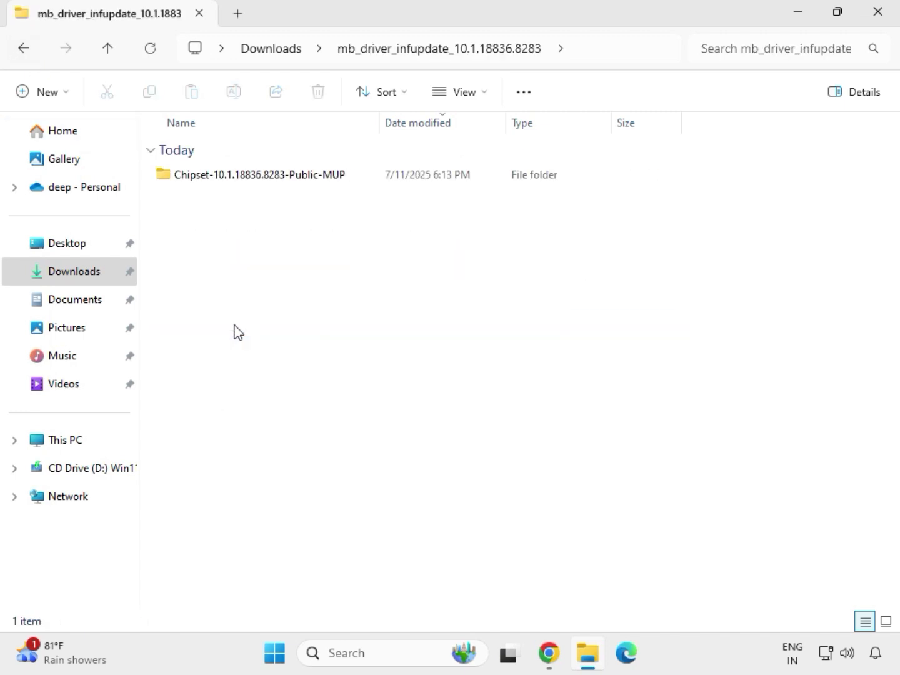
pyautogui.click(238, 178)
pyautogui.doubleClick(239, 177)
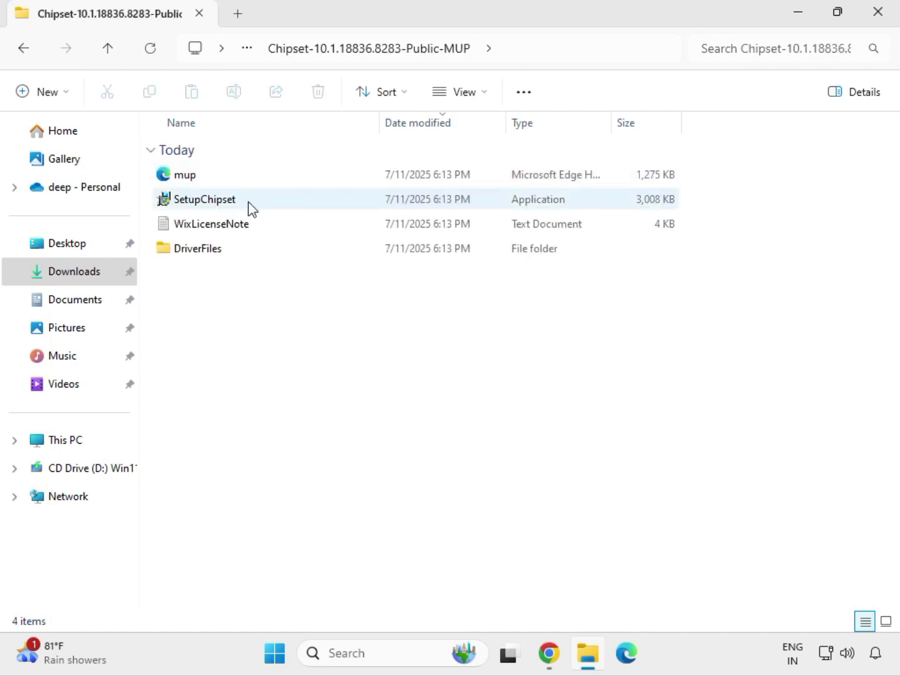
pyautogui.click(256, 206)
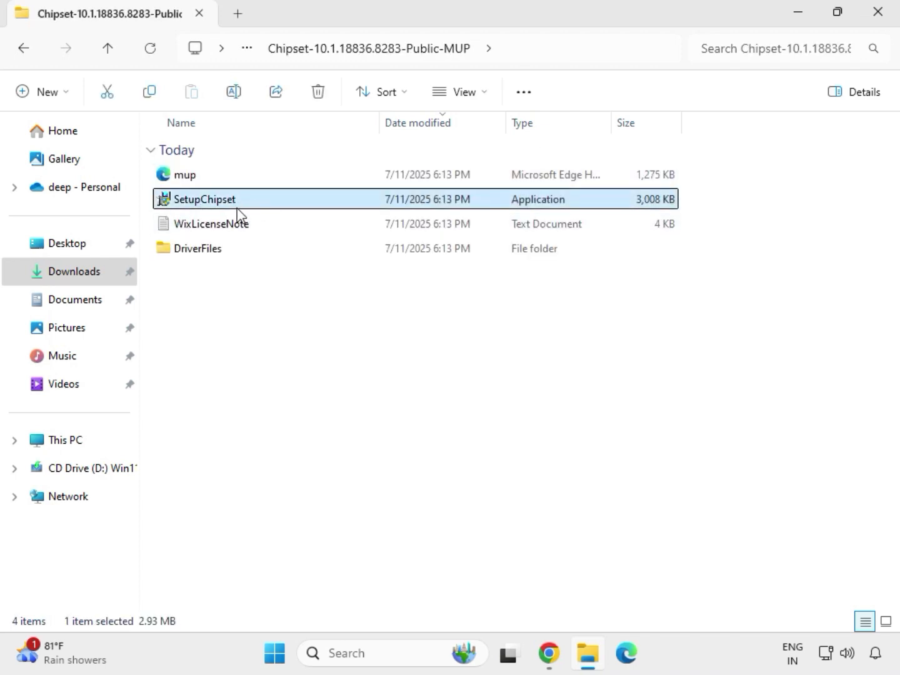
pyautogui.rightClick(249, 209)
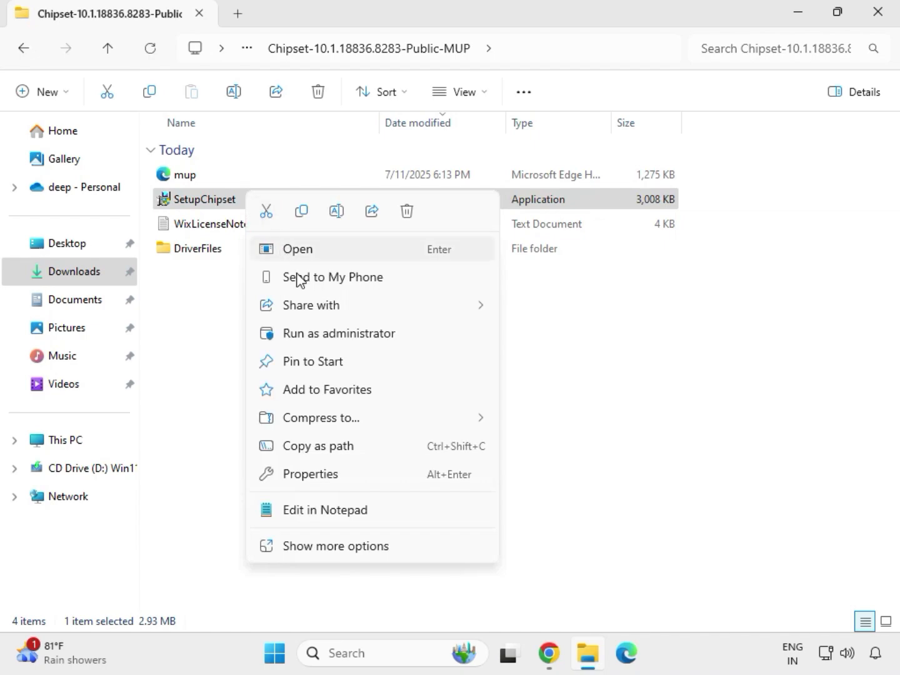
pyautogui.click(319, 332)
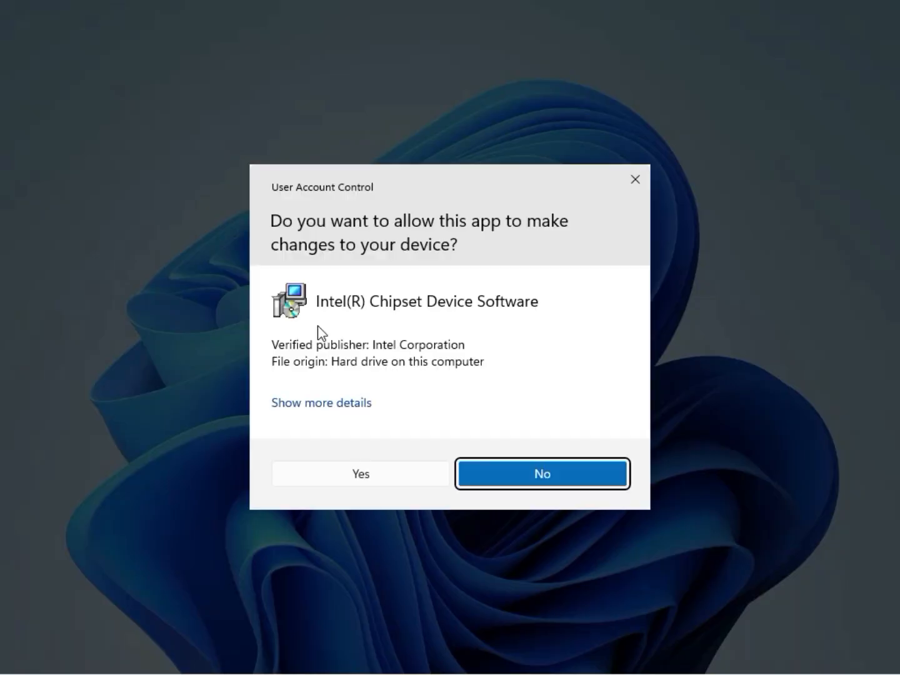
pyautogui.click(357, 483)
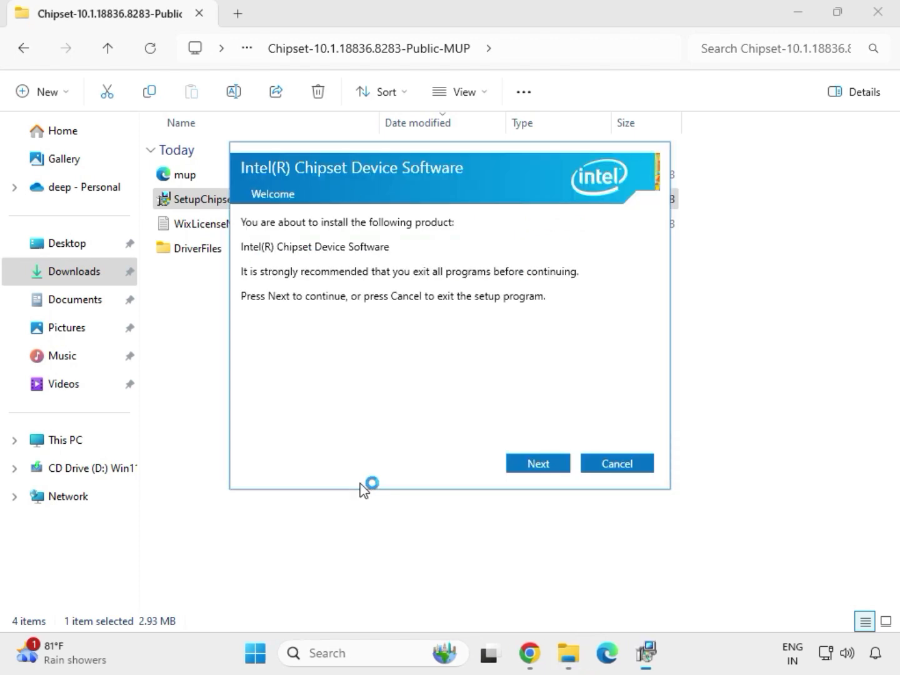
# Step: Try to install the Intel Chipset Device Software, accepting its license agreement, then close the installer and return to Downloads
pyautogui.click(531, 465)
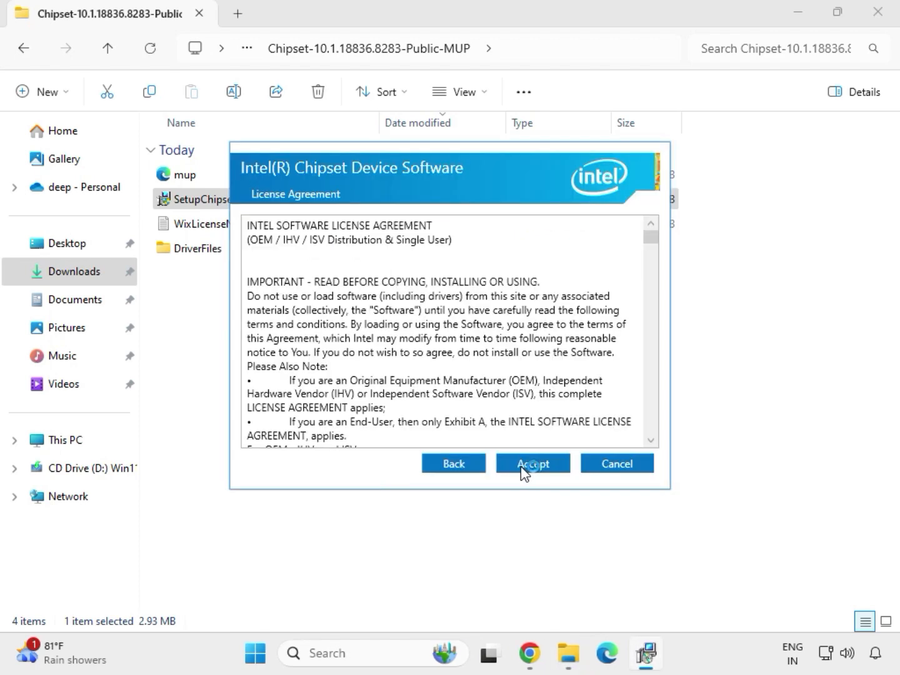
pyautogui.click(530, 465)
pyautogui.click(535, 463)
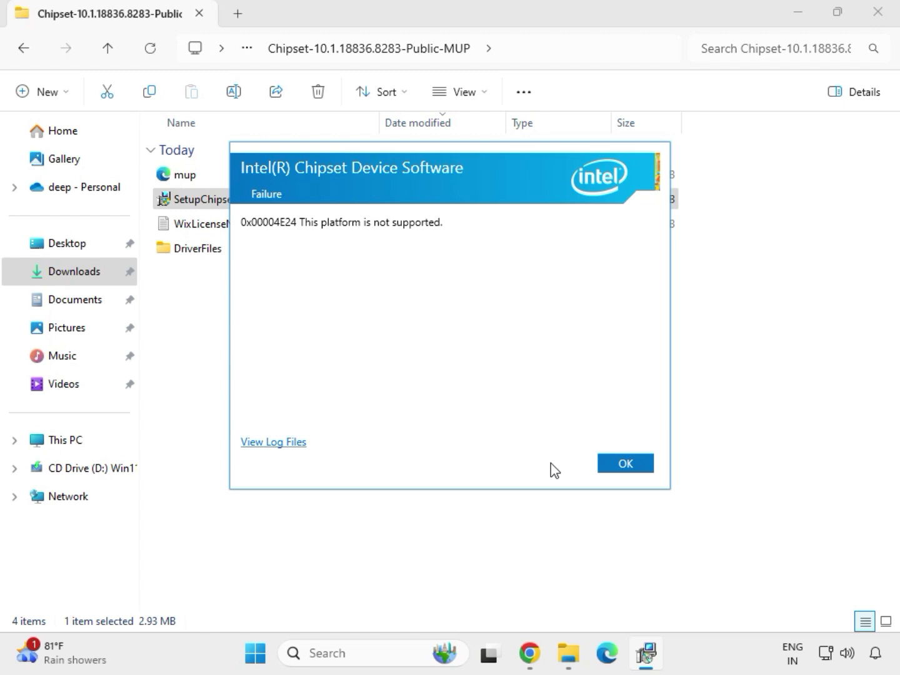
pyautogui.click(608, 470)
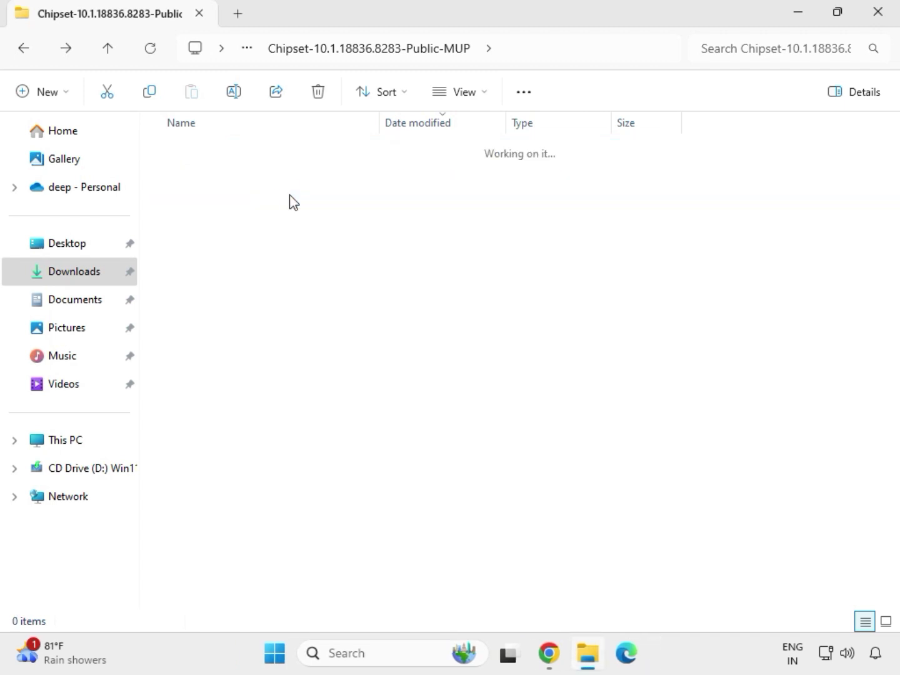
pyautogui.press('BackSpace')
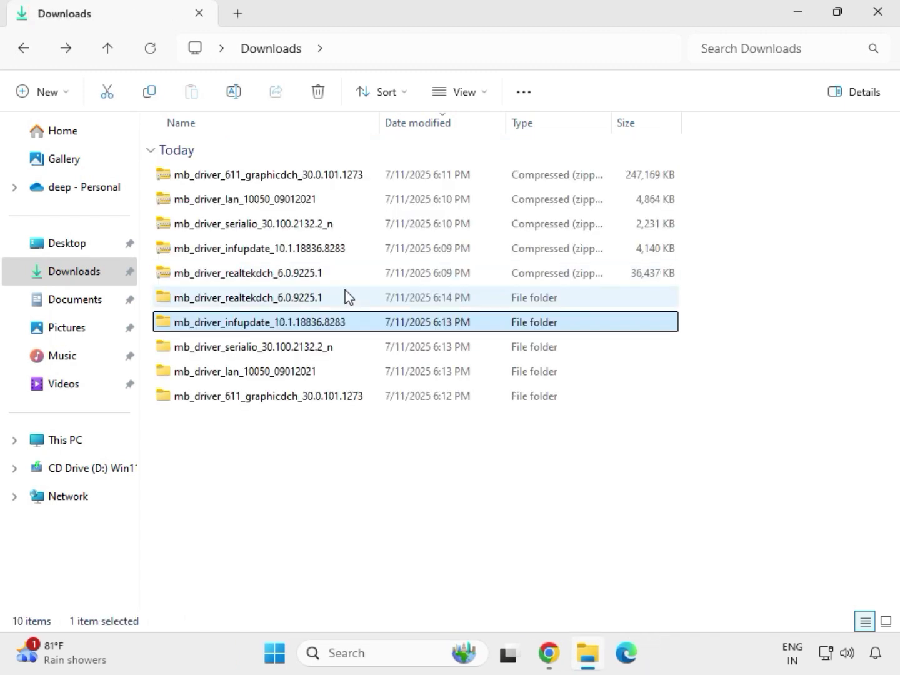
# Step: Open the extracted mb_driver_realtekdch_6.0.9225.1 folder and return to the Downloads folder
pyautogui.click(335, 300)
pyautogui.doubleClick(335, 299)
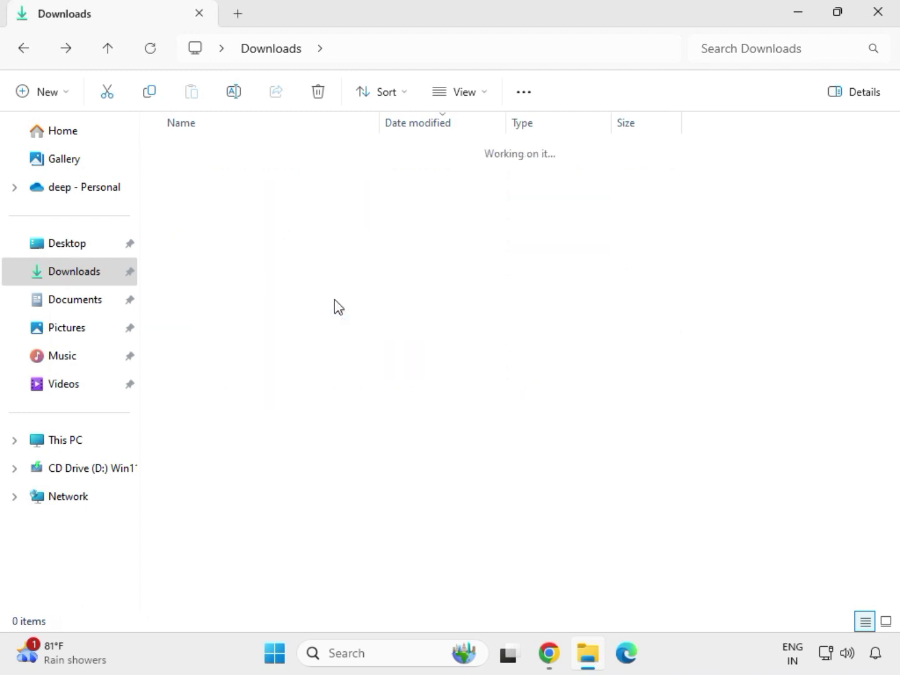
pyautogui.click(275, 48)
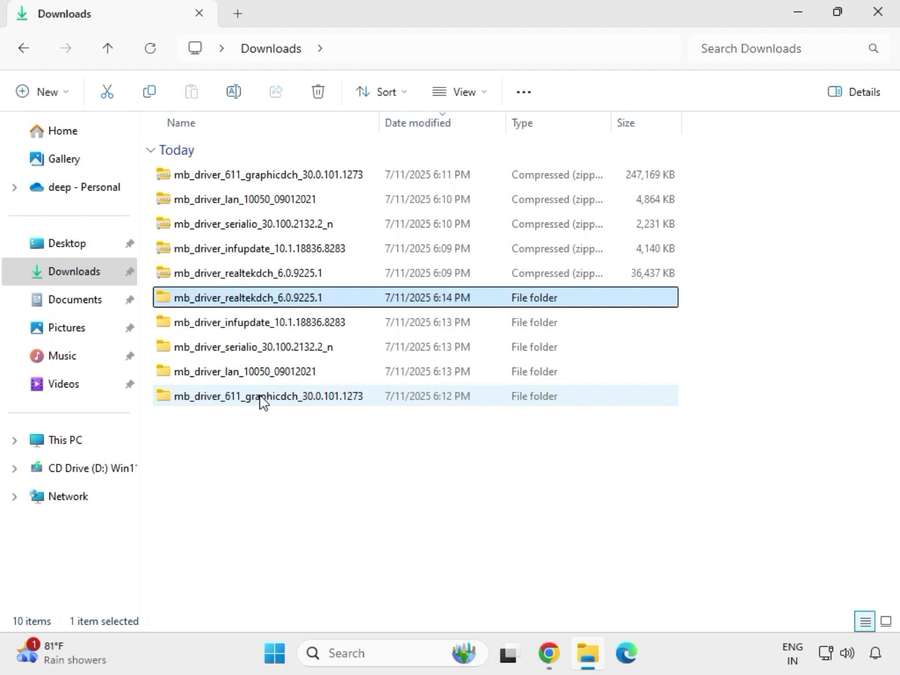
# Step: Run the graphics driver installer in mb_driver_611_graphicdch_30.0.101.1273 as administrator, allow it to make changes, and return to the Downloads folder
pyautogui.click(262, 400)
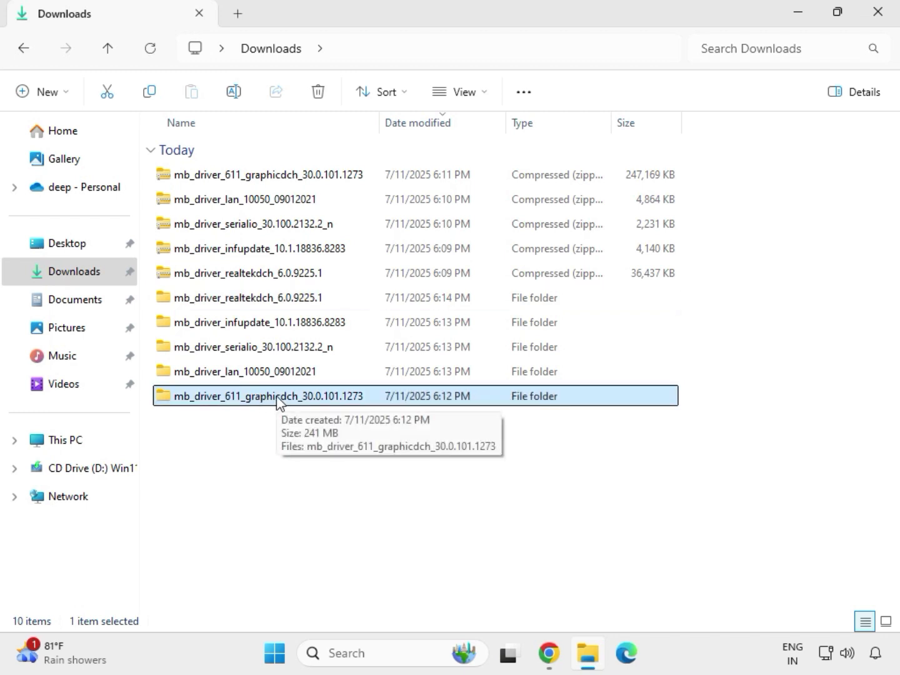
pyautogui.doubleClick(277, 398)
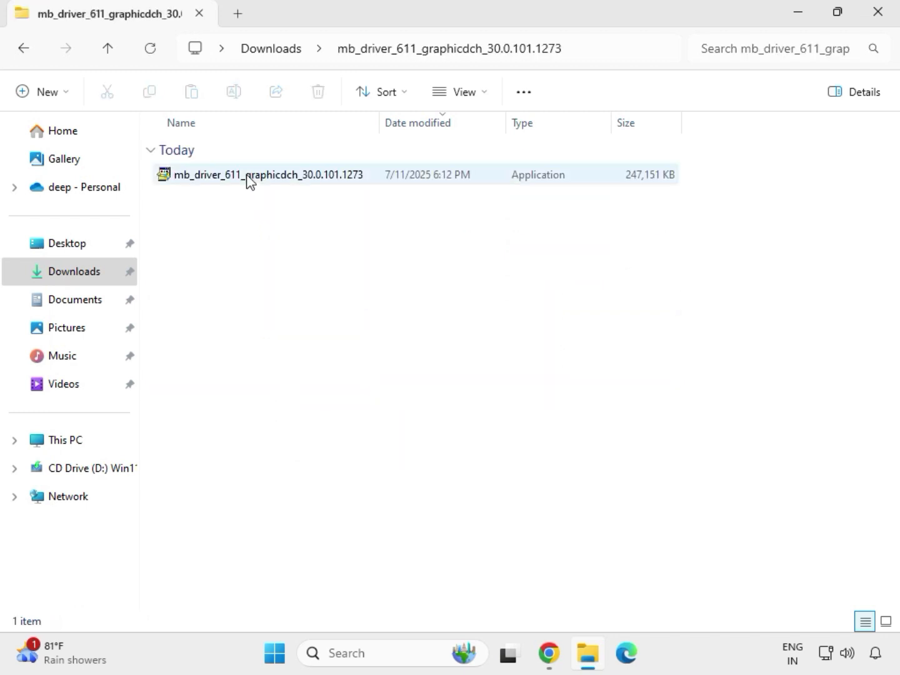
pyautogui.click(248, 177)
pyautogui.rightClick(259, 200)
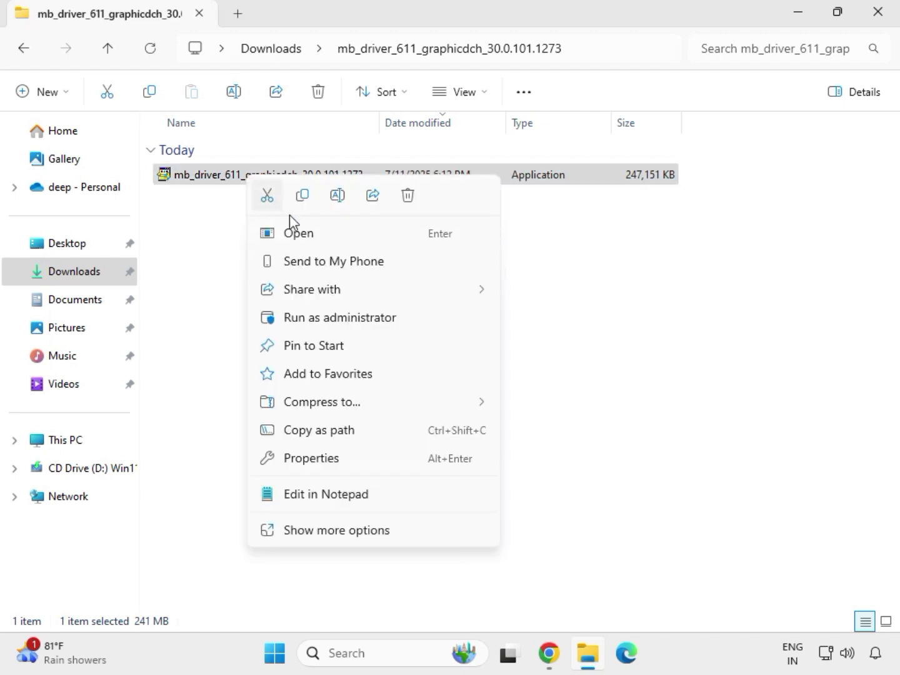
pyautogui.click(343, 318)
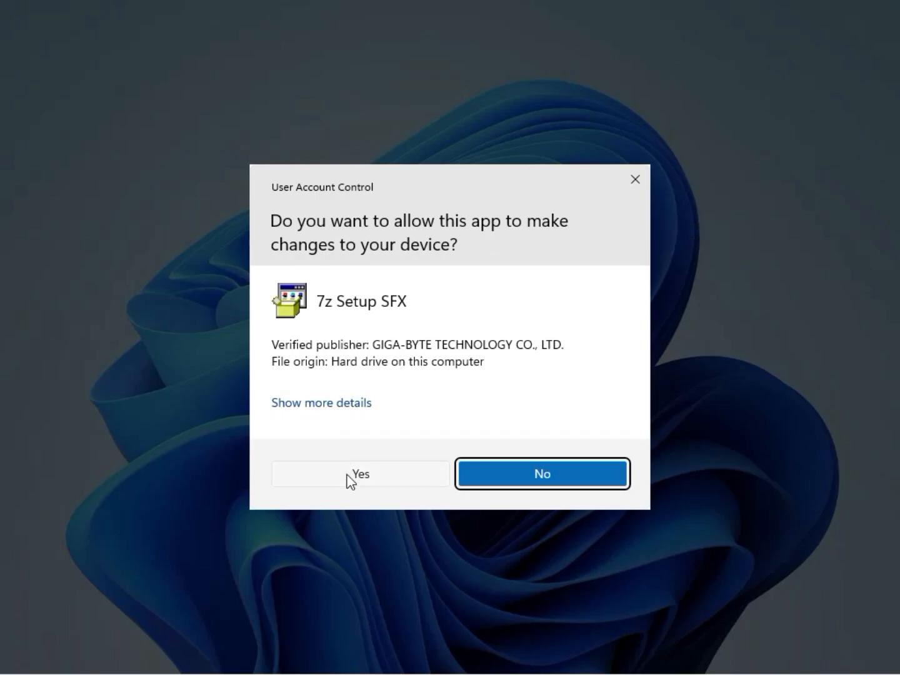
pyautogui.click(347, 475)
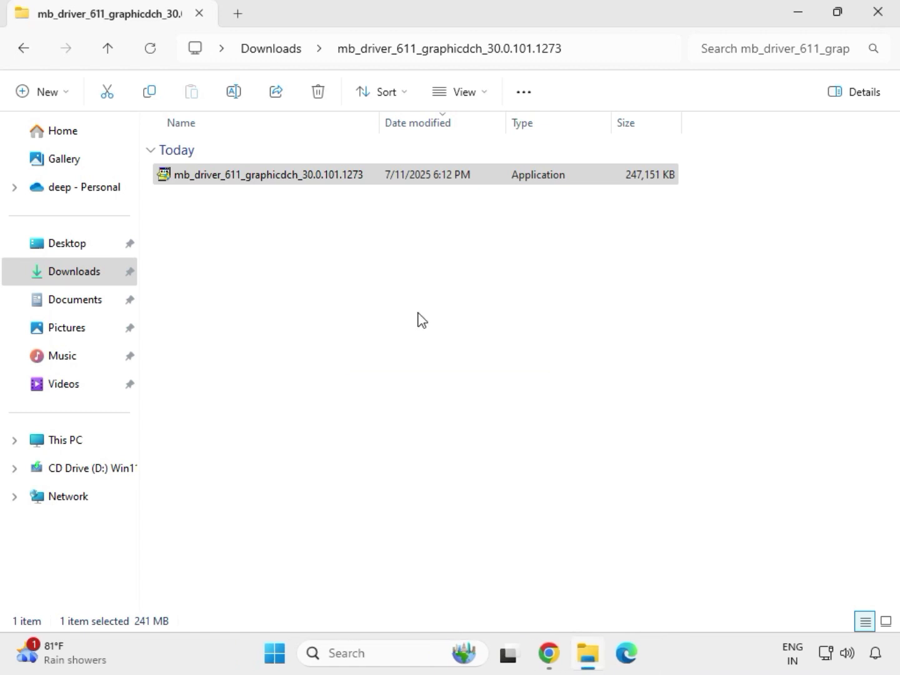
pyautogui.click(281, 49)
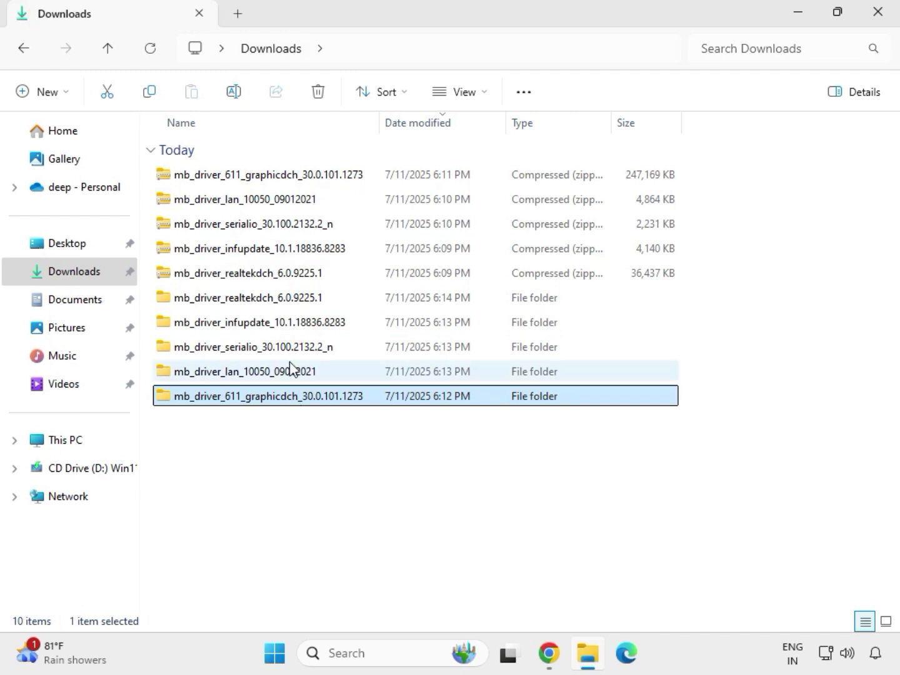
# Step: Run Setup as administrator from 9225.1_UAD_Win10_Win11_2021_0824_123850_WHQL_1458 inside mb_driver_realtekdch_6.0.9225.1, allow changes, and complete the Realtek Audio Driver wizard
pyautogui.doubleClick(276, 300)
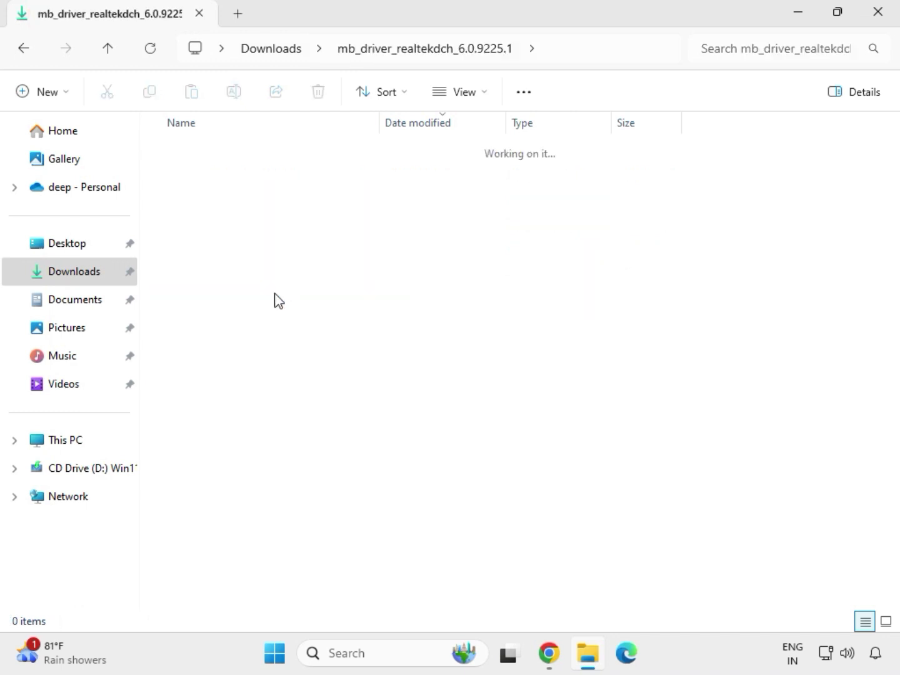
pyautogui.doubleClick(263, 175)
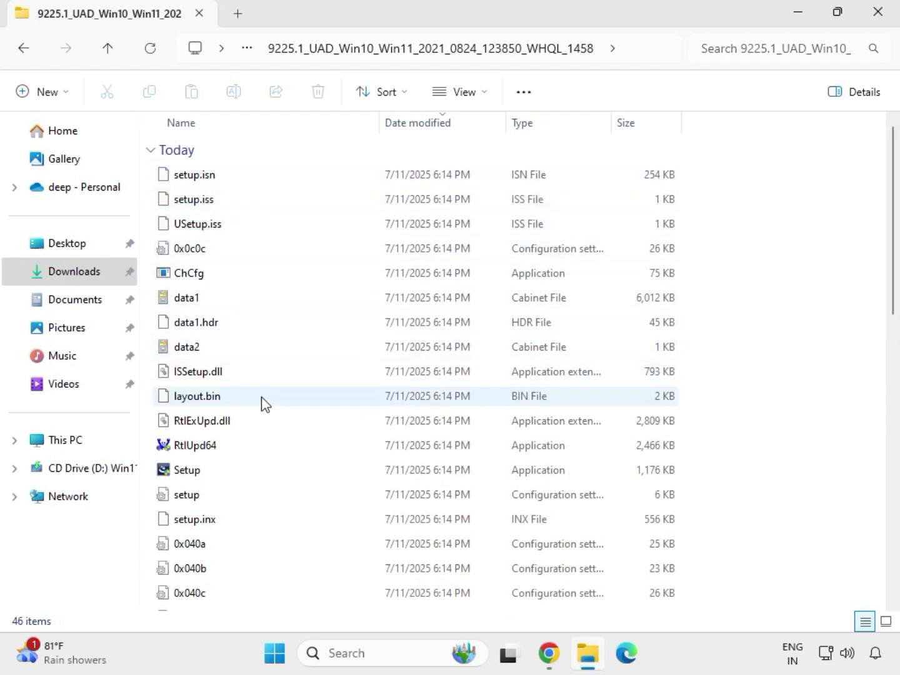
pyautogui.click(237, 473)
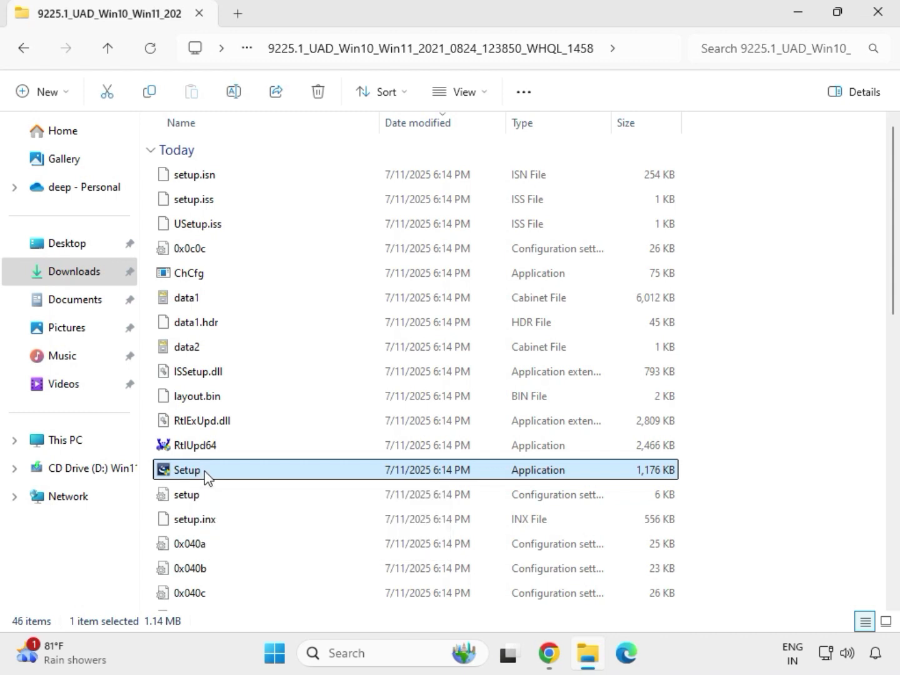
pyautogui.rightClick(207, 477)
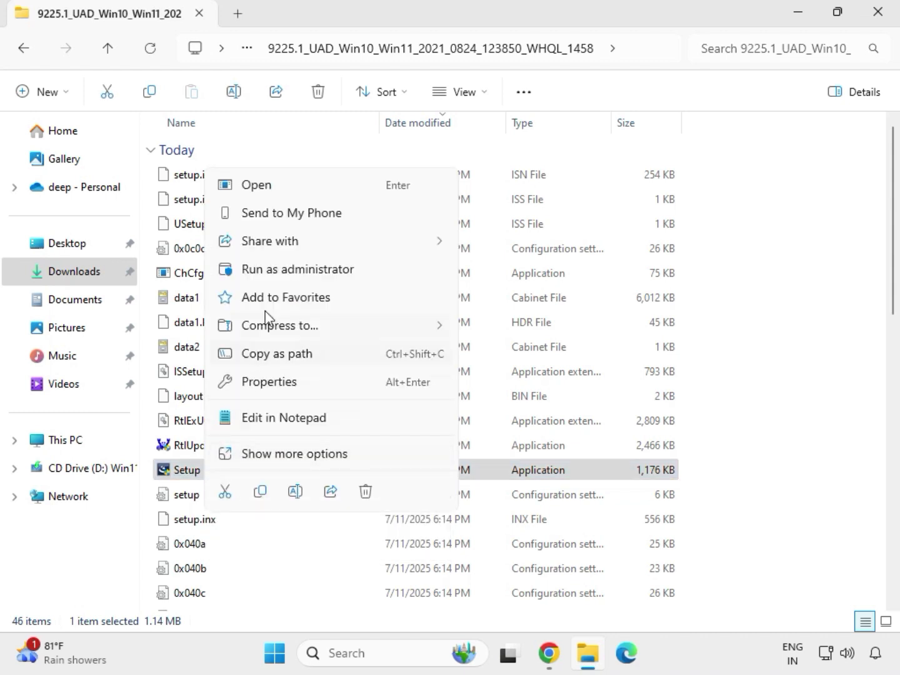
pyautogui.click(275, 270)
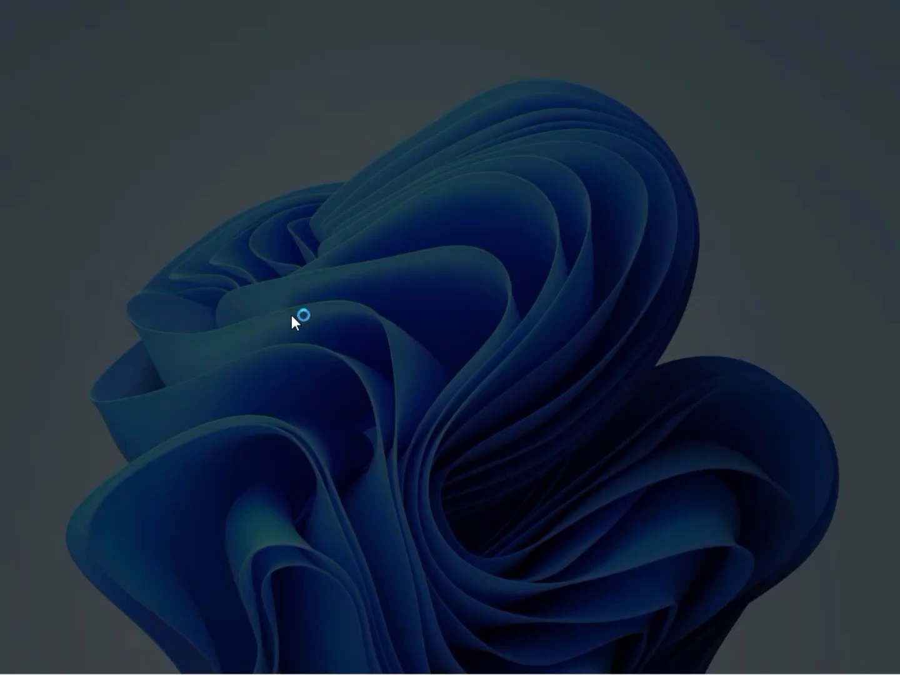
pyautogui.click(318, 472)
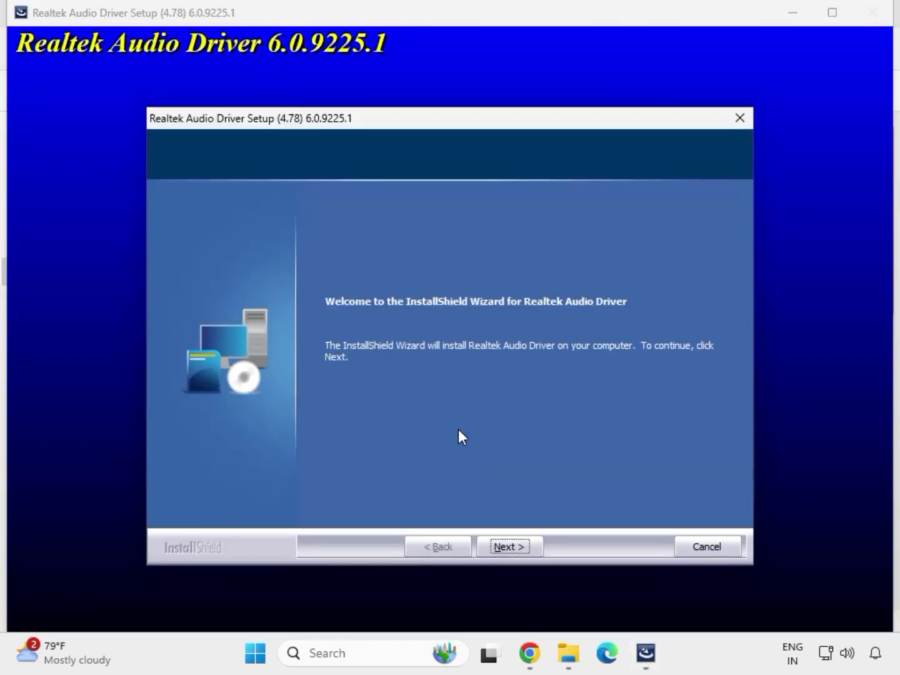
pyautogui.click(509, 545)
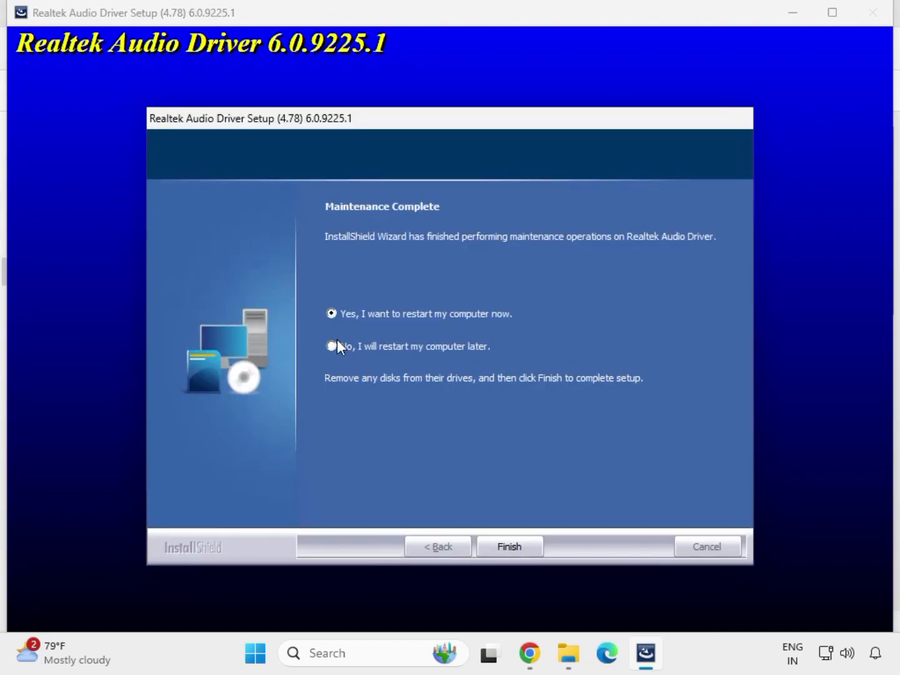
pyautogui.click(507, 546)
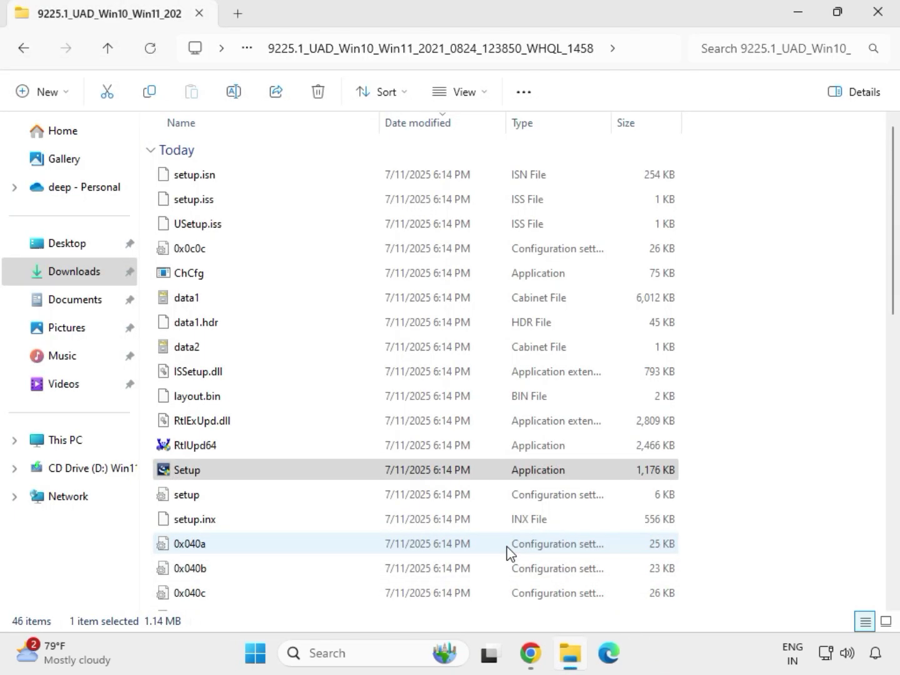